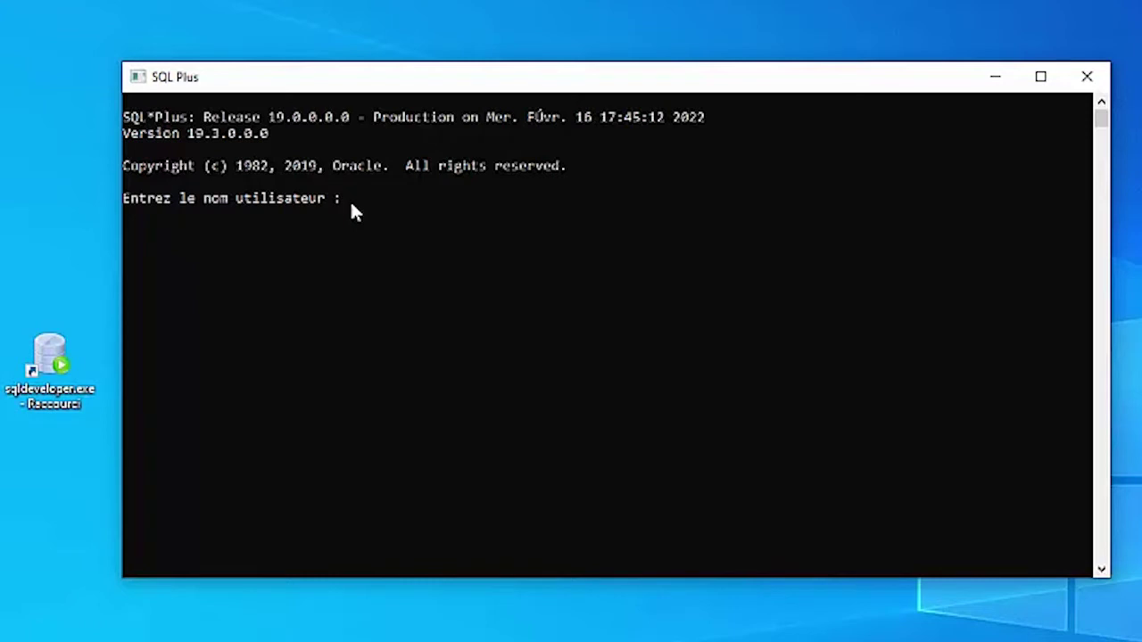
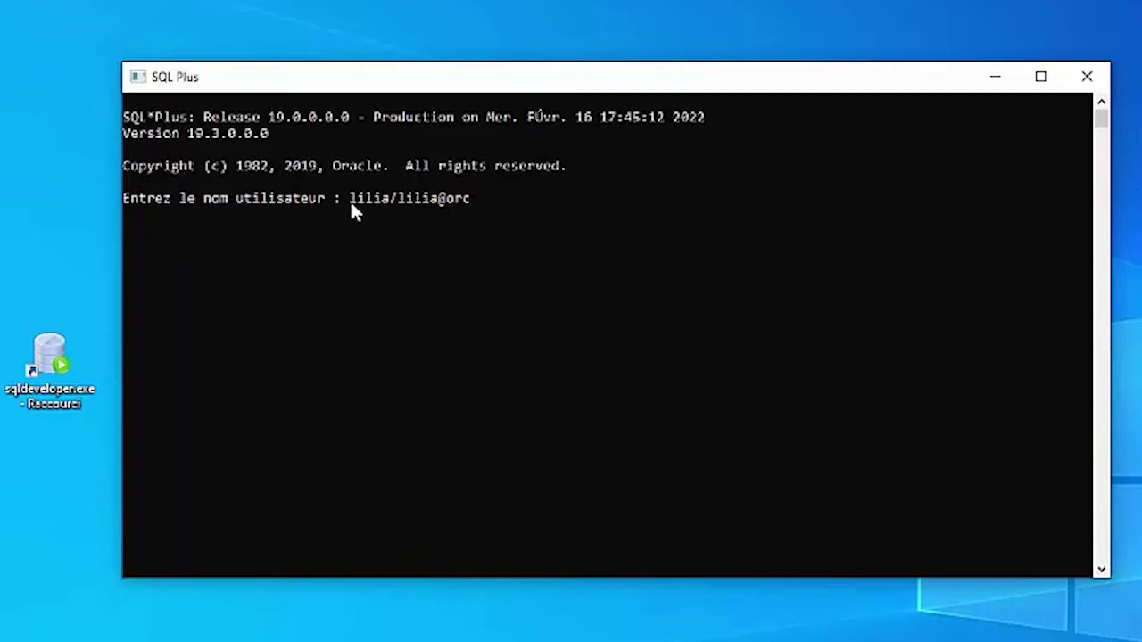
Step: Log in to SQL*Plus with the user's account and password on the orclpdb service
key(Return)
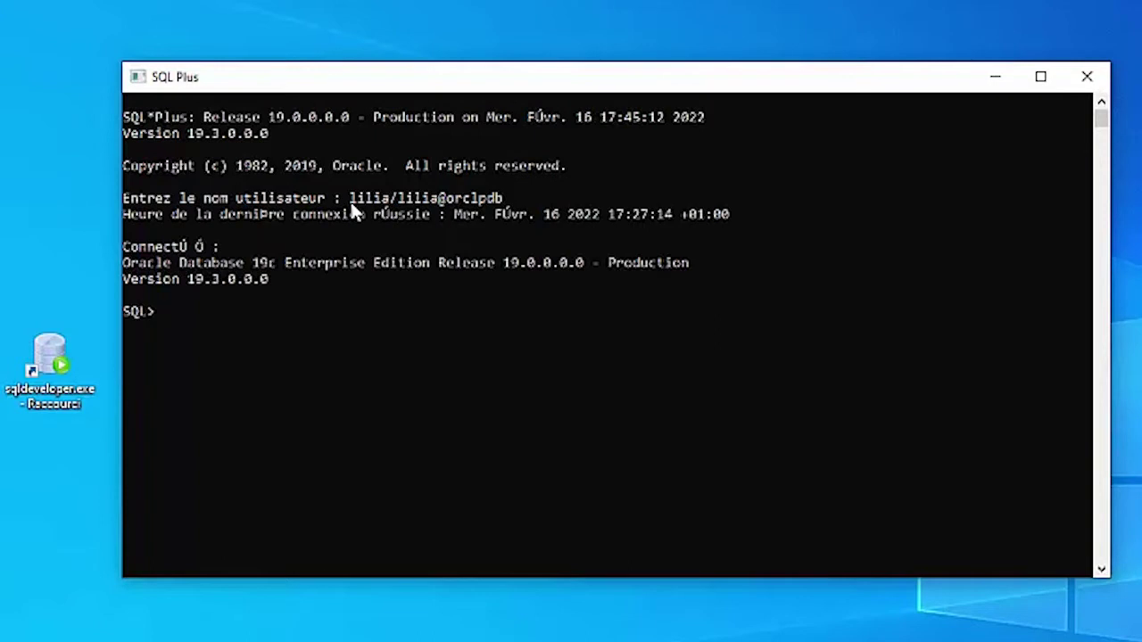
Step: Launch Oracle SQL Developer and start a new database connection from the Connexions panel
click(55, 360)
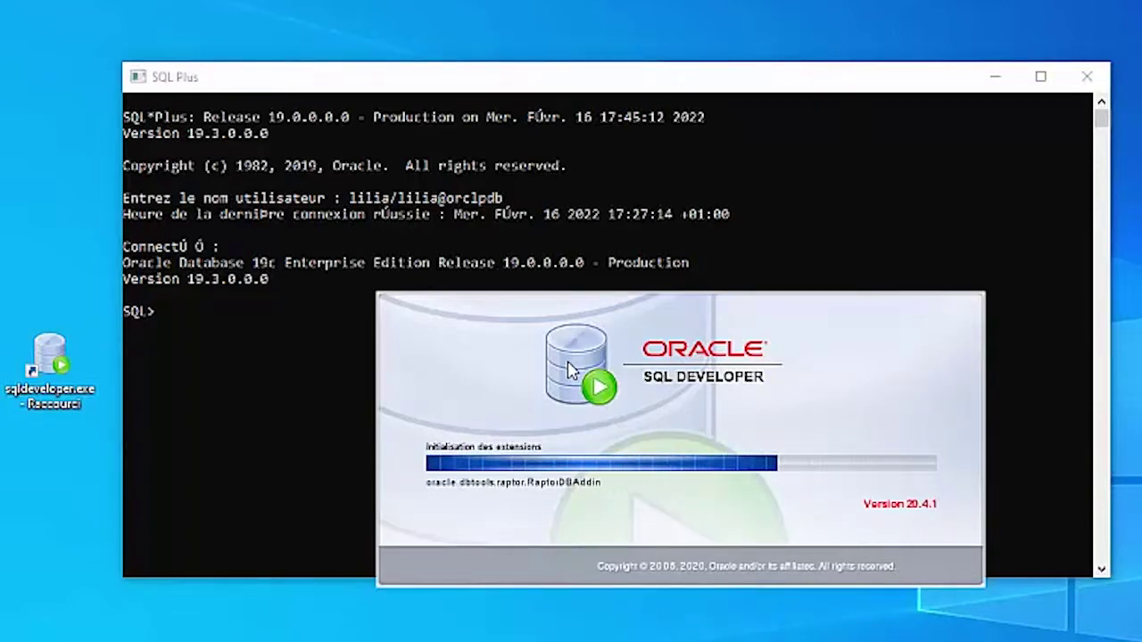
click(446, 84)
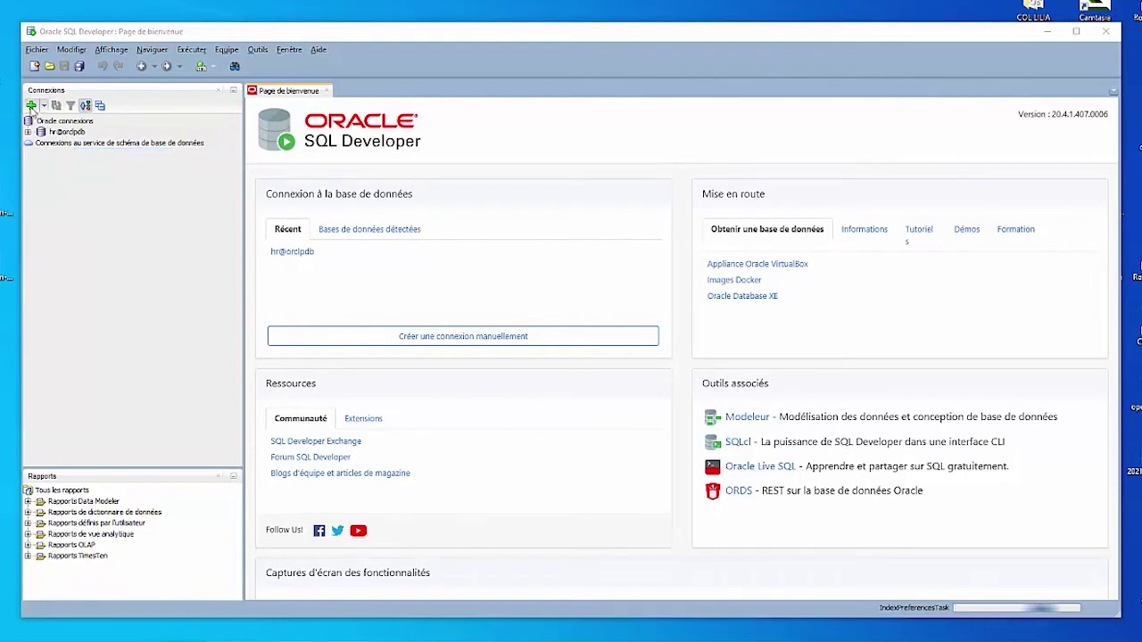
click(32, 106)
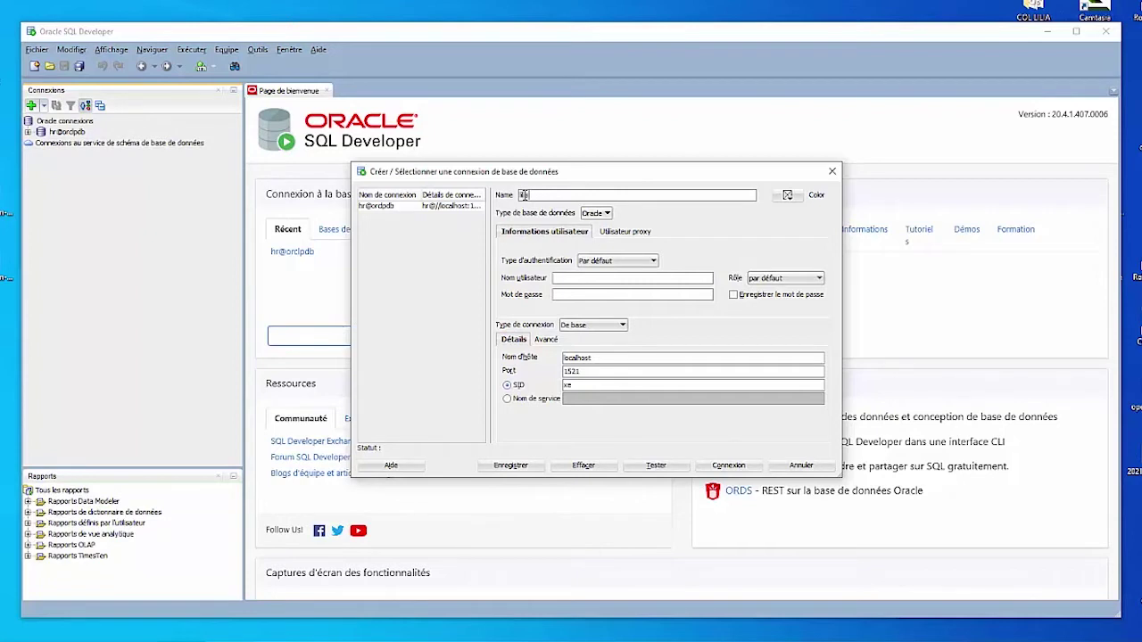
Step: Rename the connection, enter username and password, and keep default authentication and role with password saving ticked
text(@orclpdb)
drag(566, 195, 506, 194)
click(644, 262)
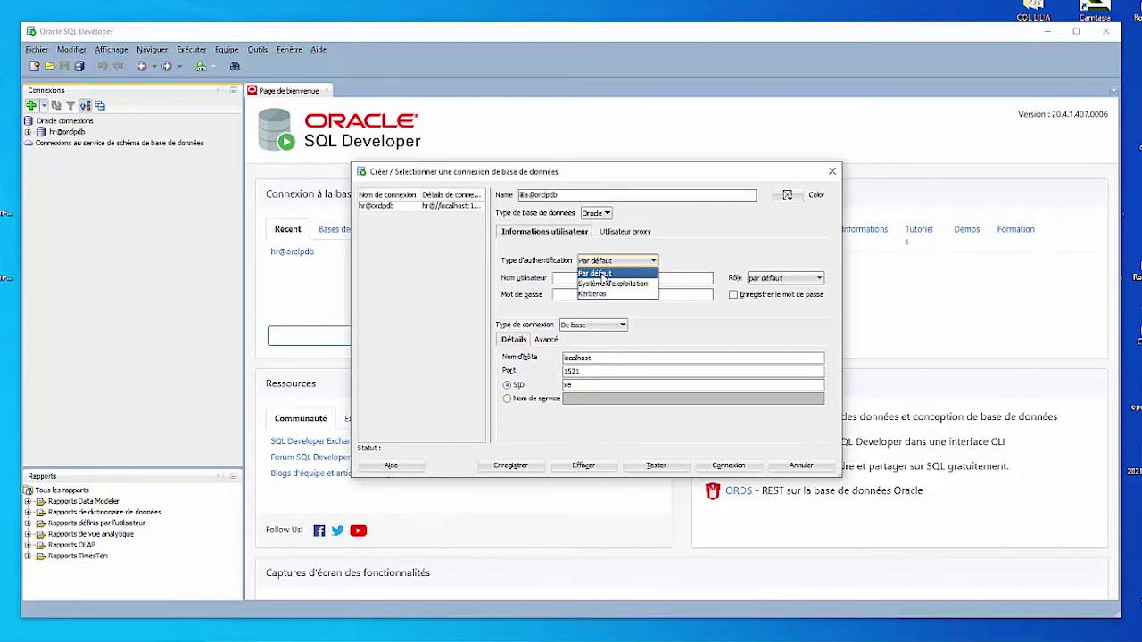
click(602, 276)
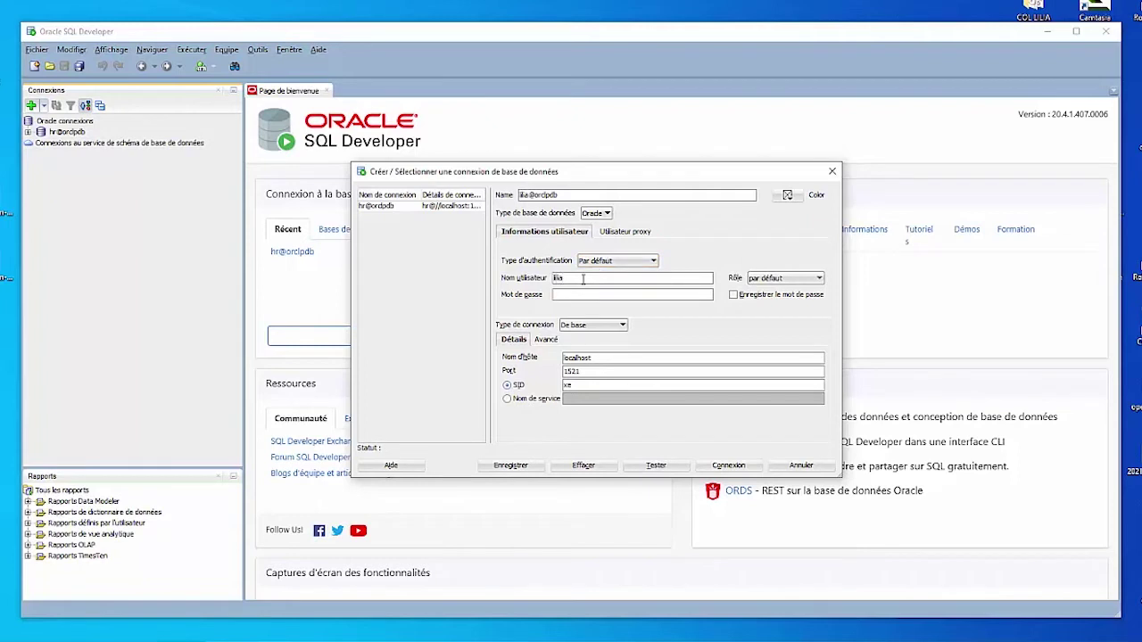
click(577, 294)
click(780, 278)
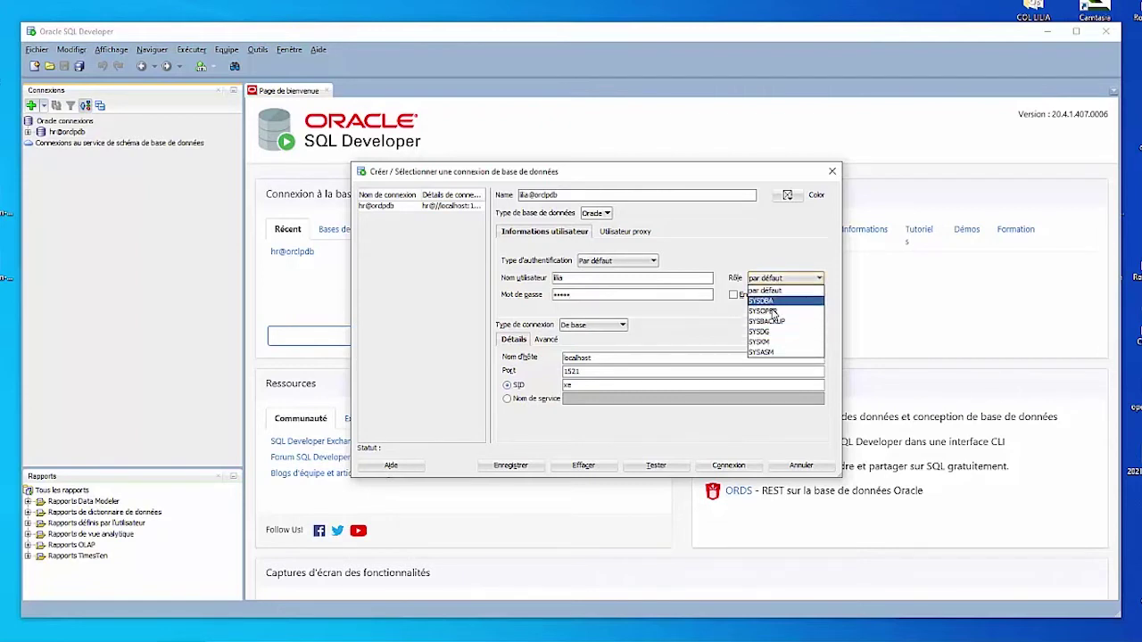
click(772, 290)
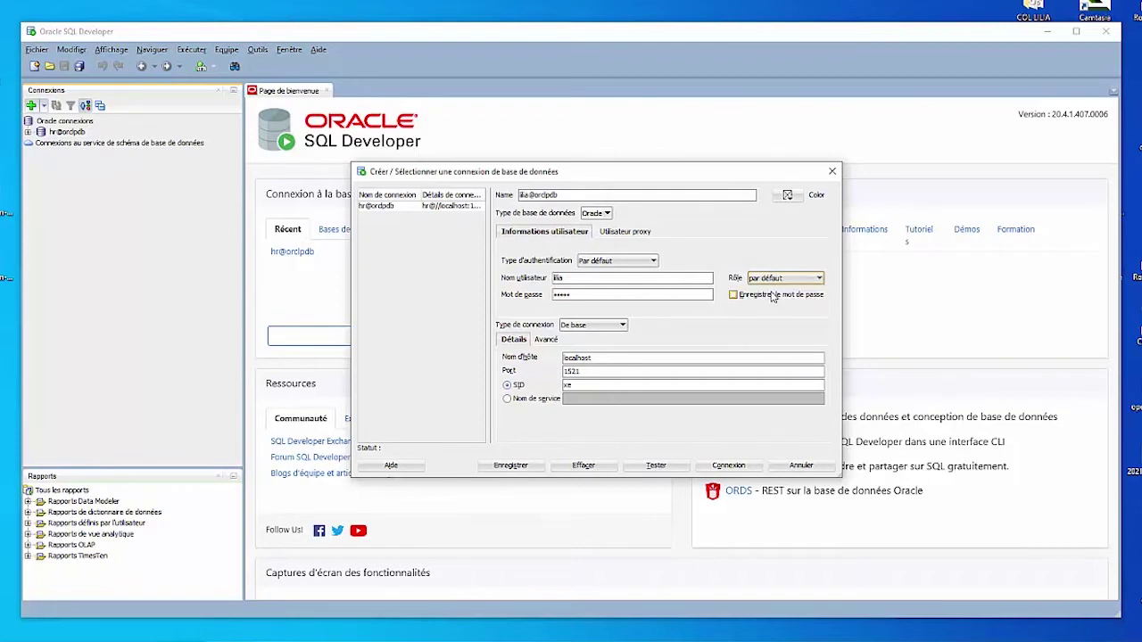
click(733, 296)
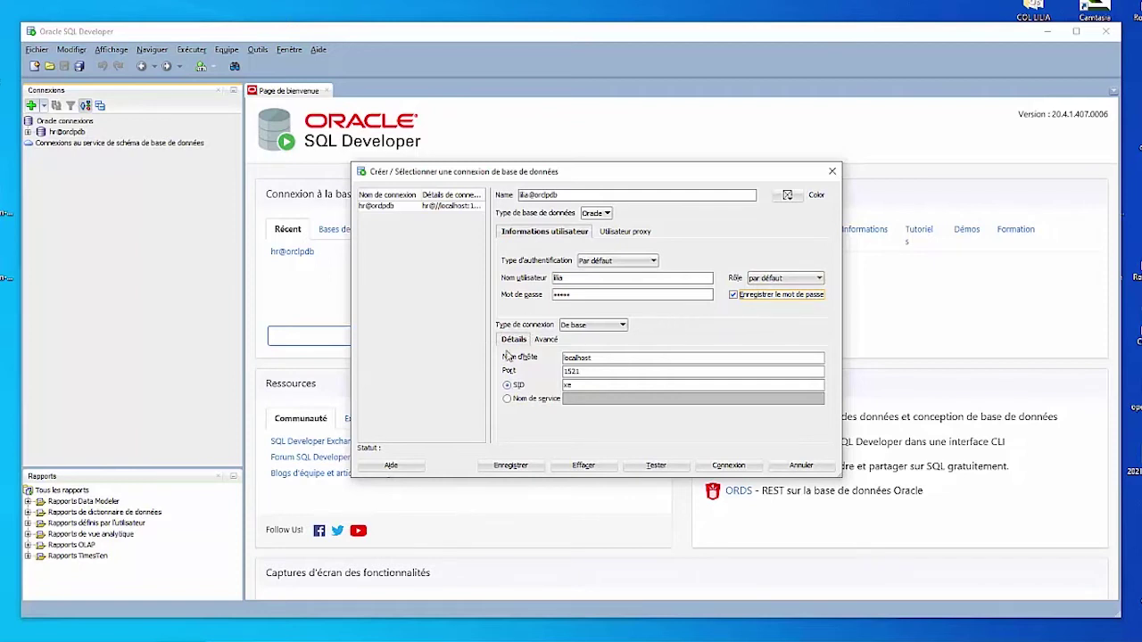
Step: Leave the connection type at De base, then switch to File Explorer on drive D
click(602, 328)
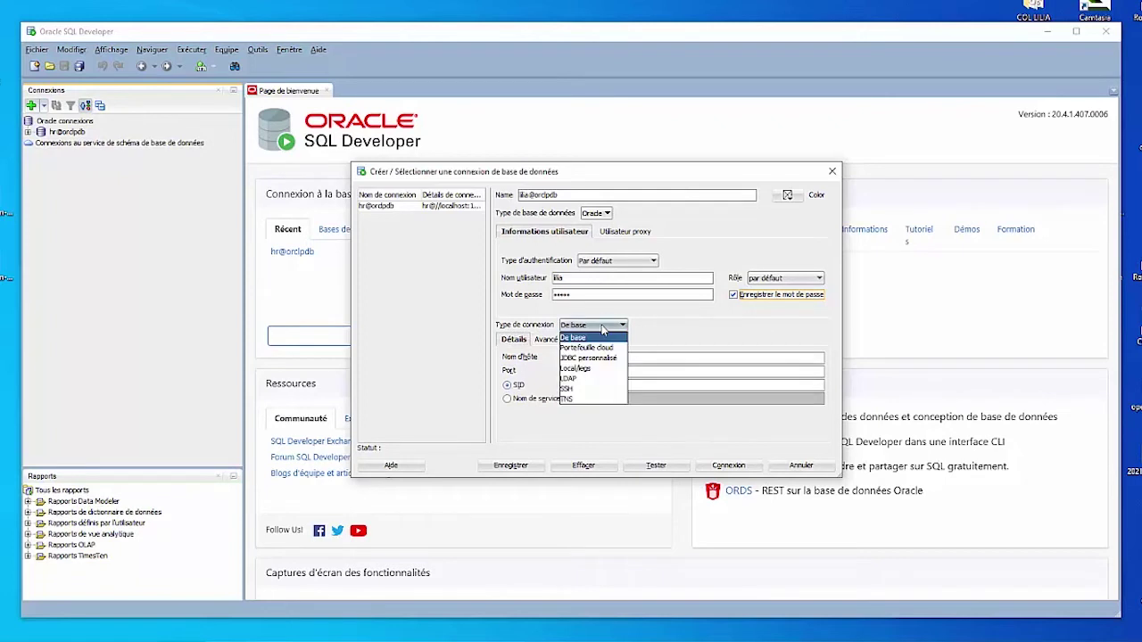
click(596, 339)
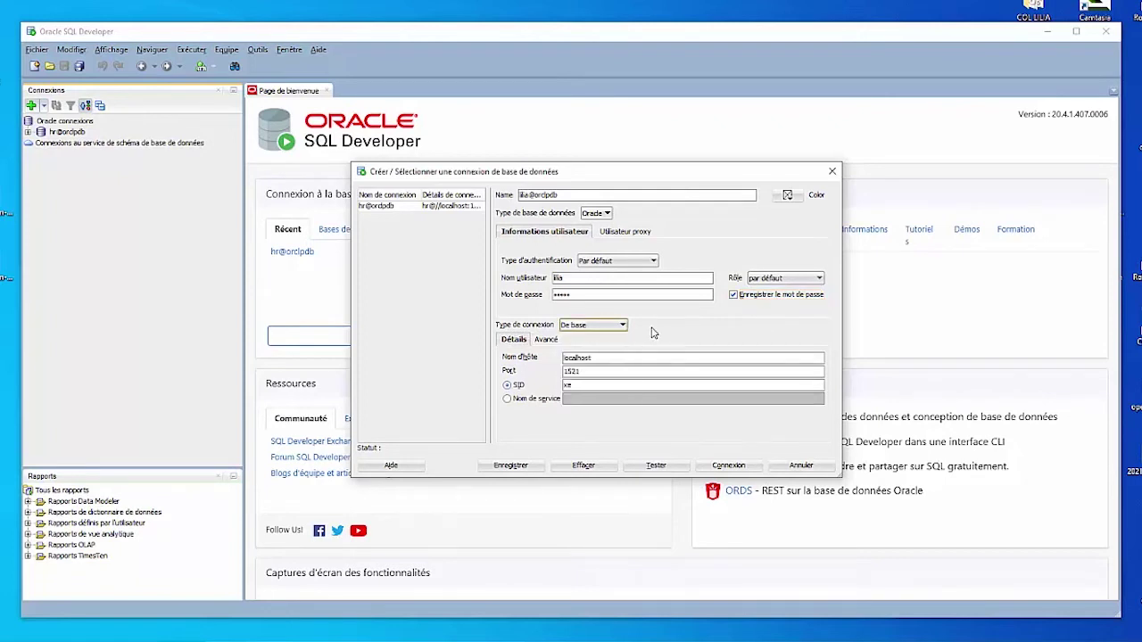
click(600, 358)
click(594, 328)
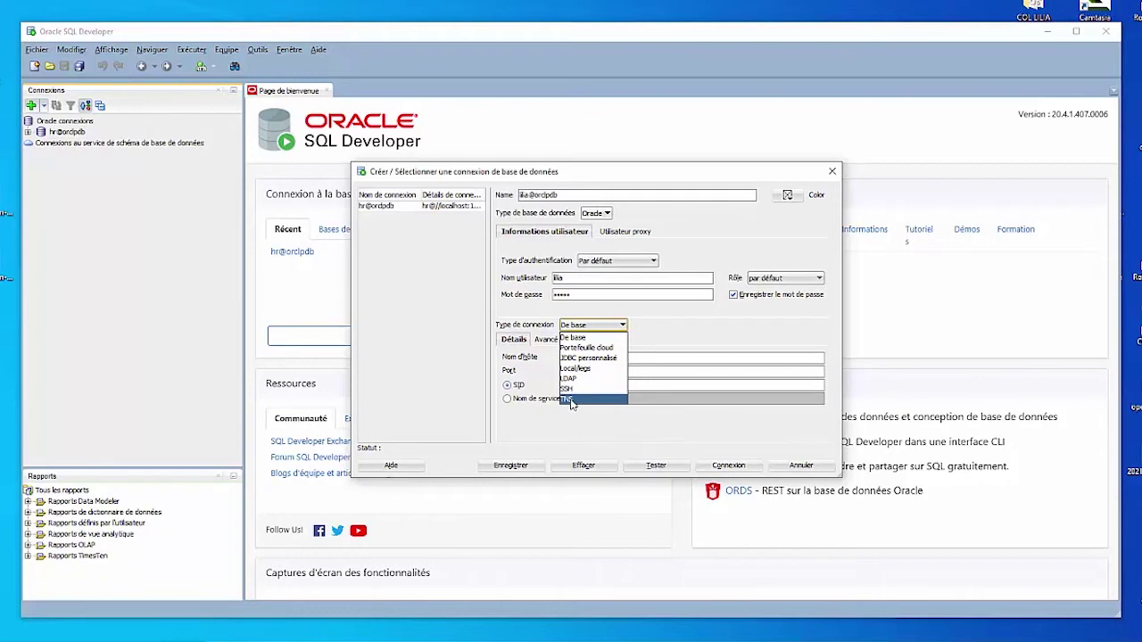
click(644, 357)
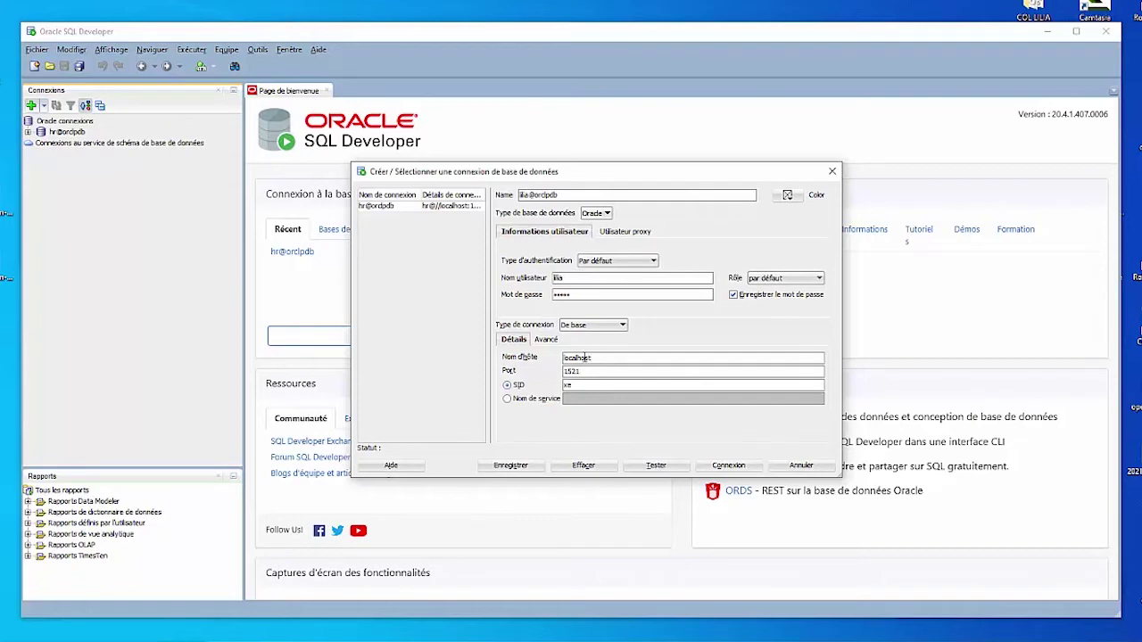
key(alt+Tab)
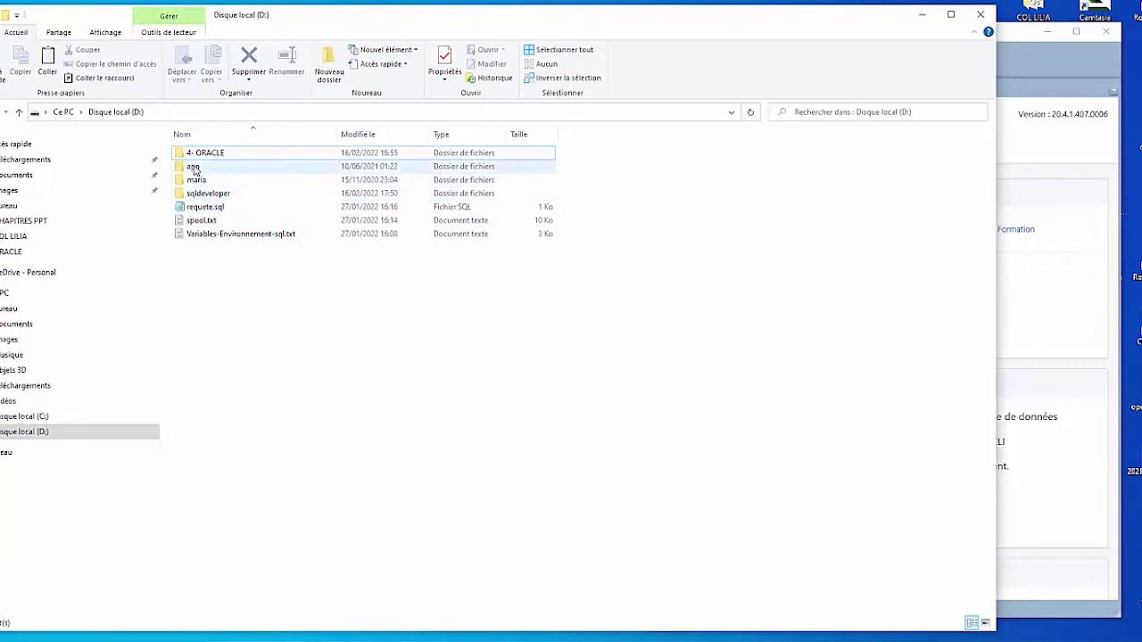
Step: Open listener.ora from D:\app\Admin\db_home\network\admin in Notepad
double_click(194, 168)
double_click(195, 153)
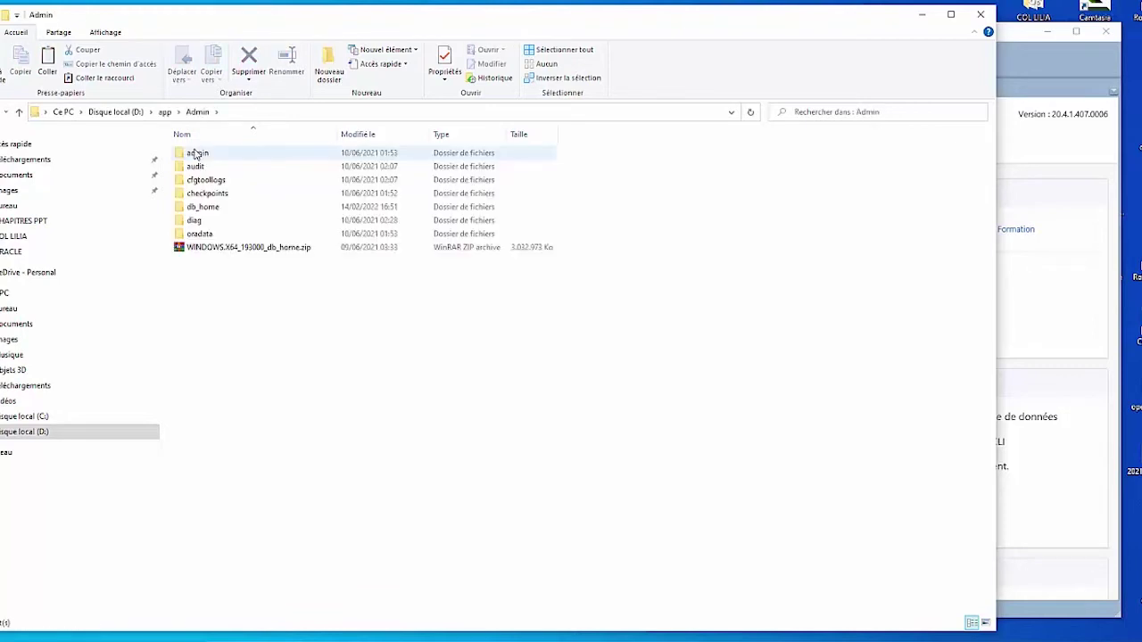
double_click(204, 207)
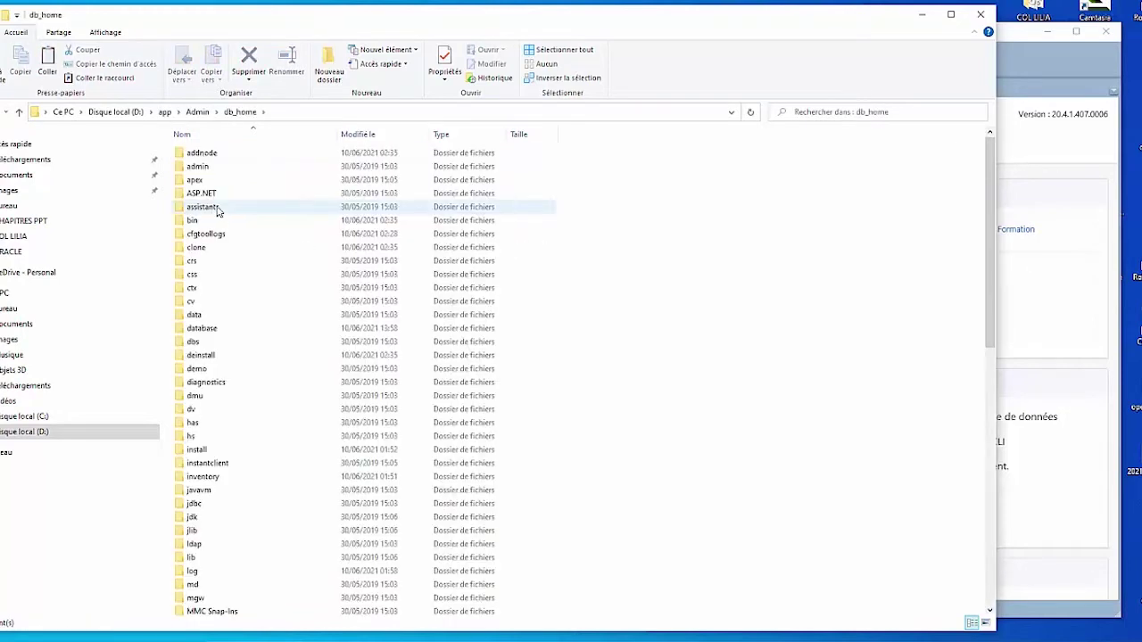
scroll(256, 330, down, 3)
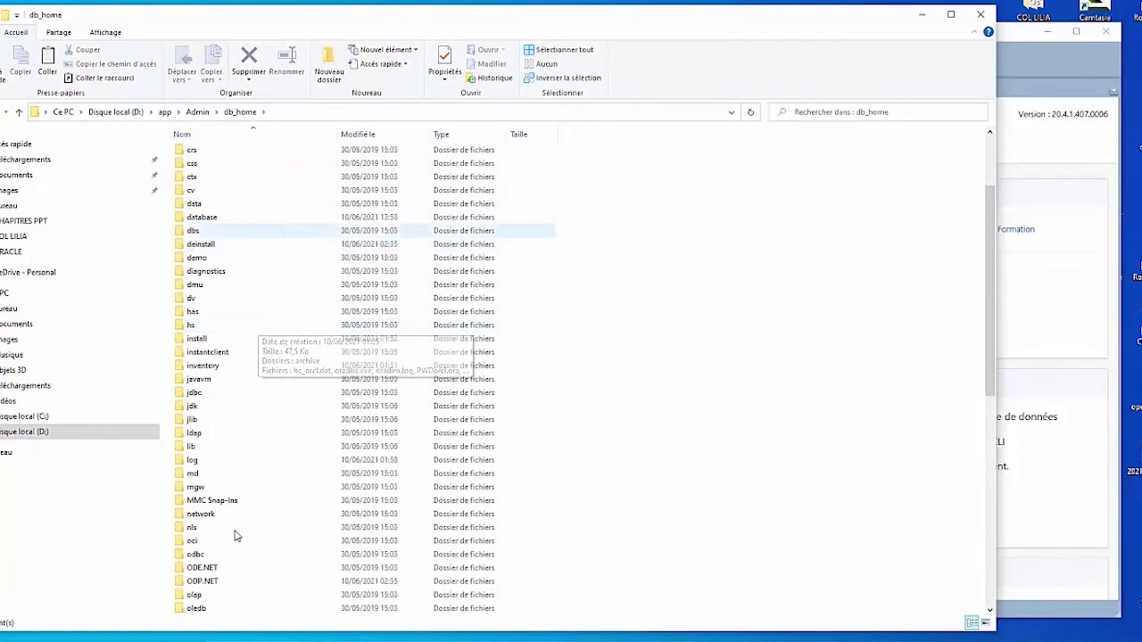
double_click(203, 515)
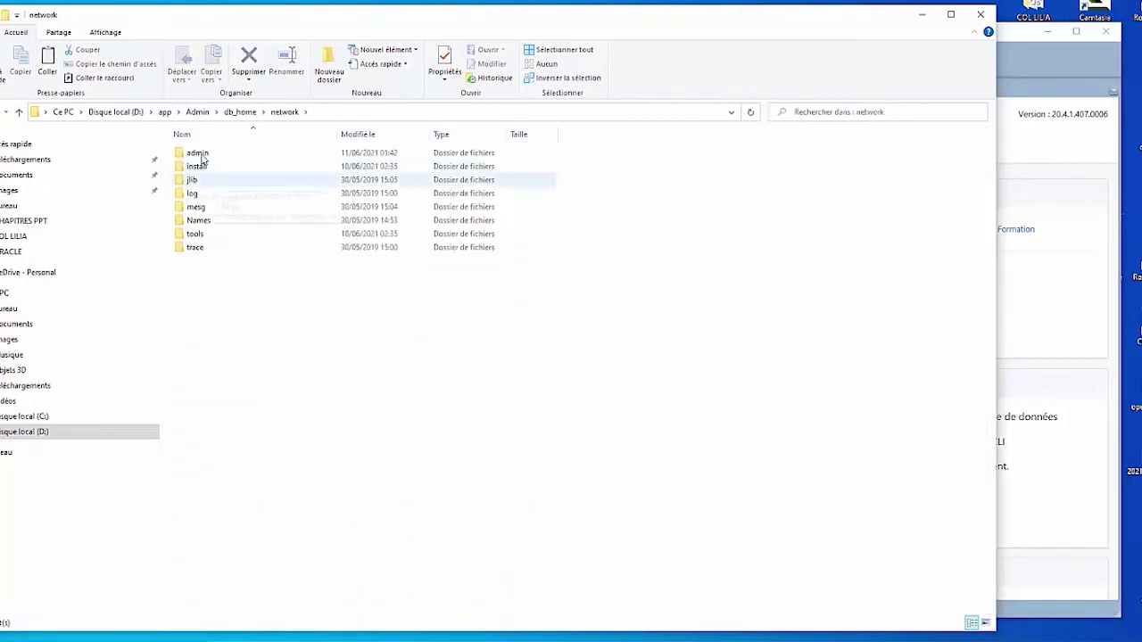
click(202, 156)
double_click(202, 156)
click(205, 166)
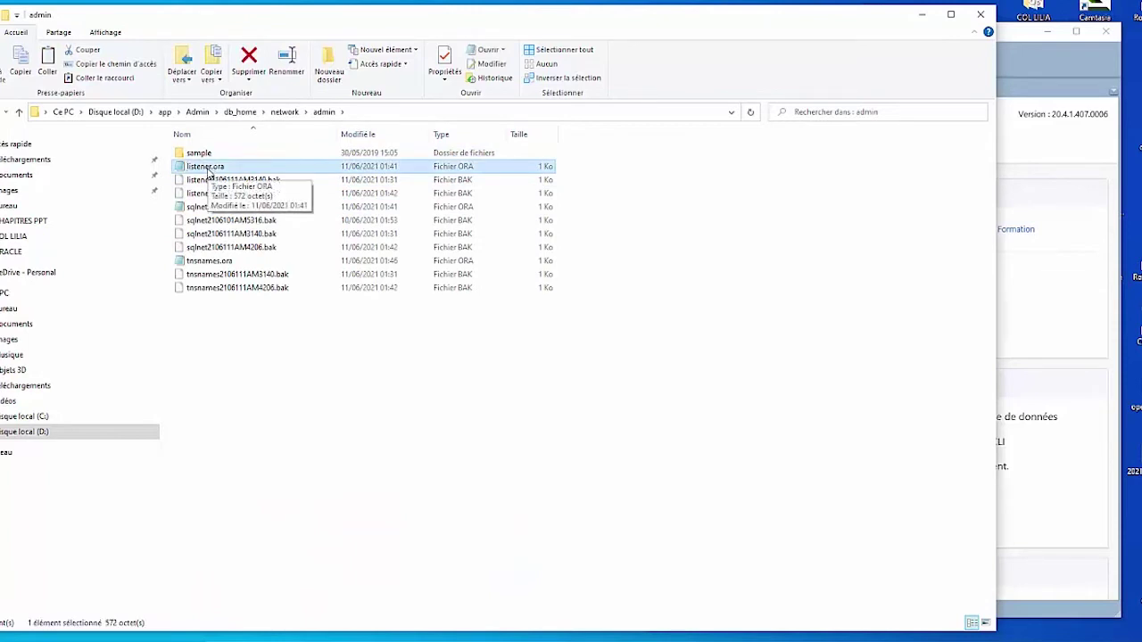
double_click(208, 168)
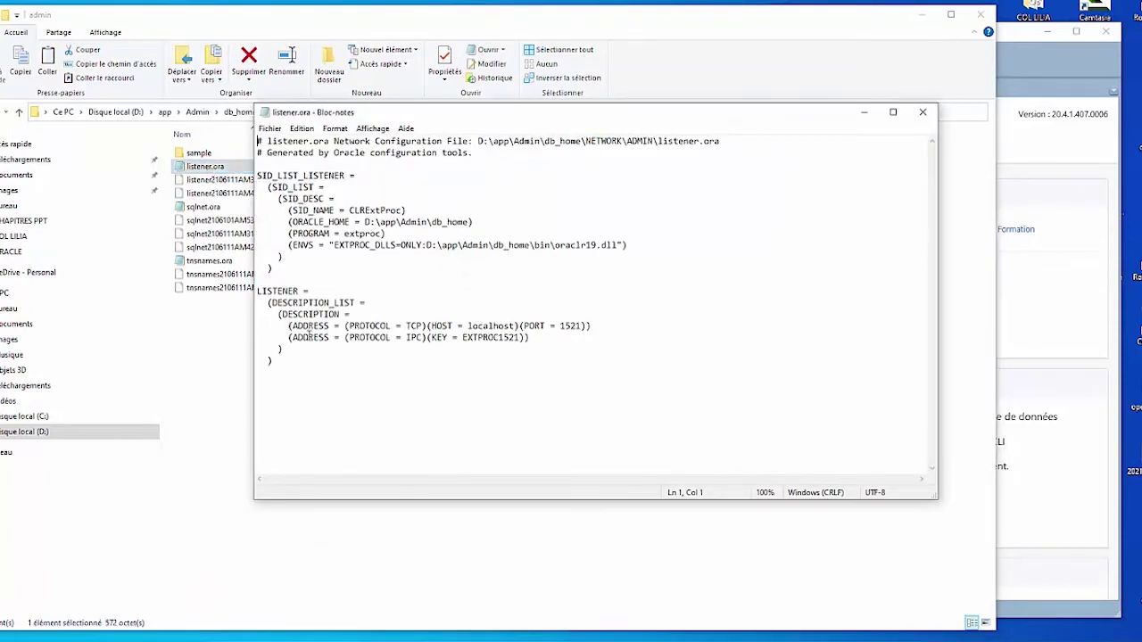
Step: Note the listener's host localhost and port 1521, then return to SQL Developer
drag(467, 326, 515, 327)
drag(561, 325, 590, 325)
click(517, 627)
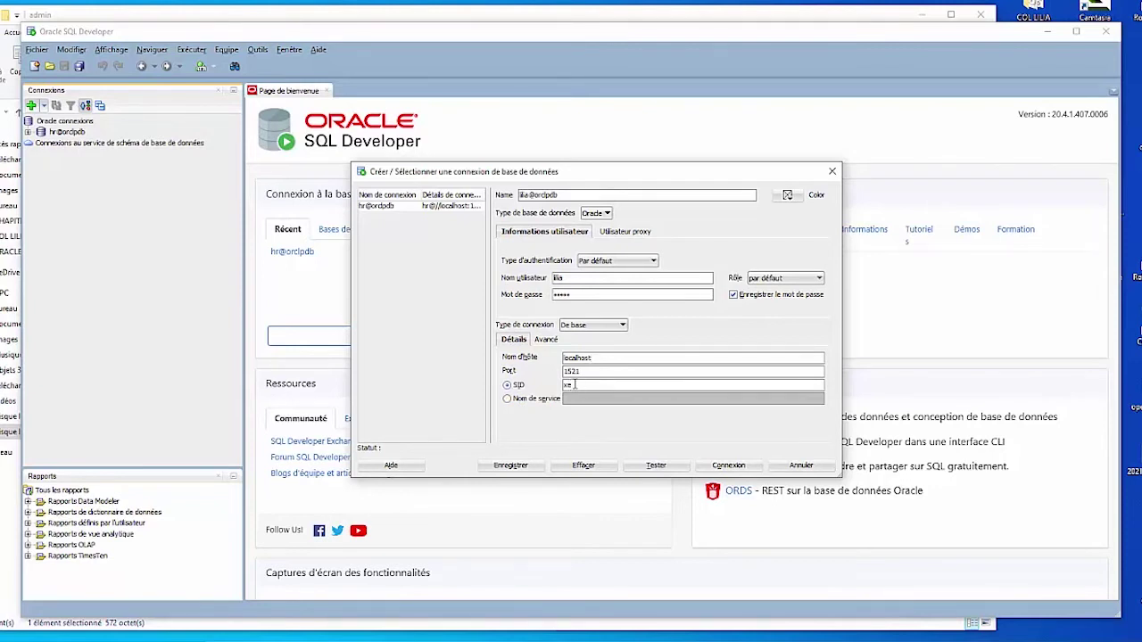
Step: Replace SID xe with service name ORCLPDB, test the connection successfully and save it
drag(578, 385, 544, 389)
text(ORC)
key(BackSpace)
key(BackSpace)
key(BackSpace)
click(524, 399)
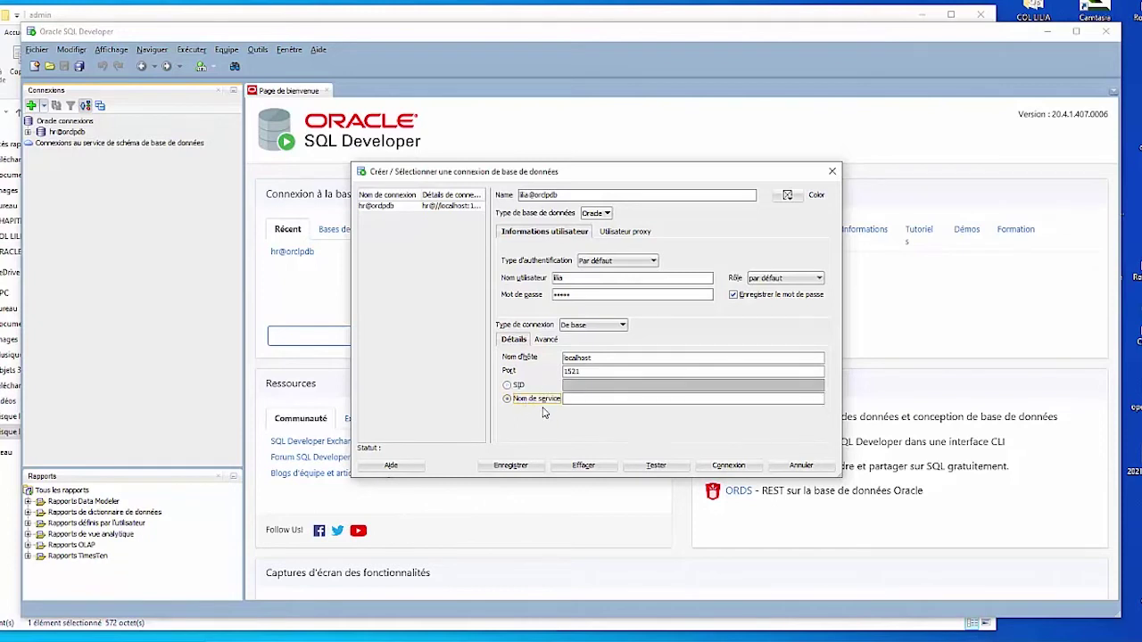
click(578, 399)
text(ORCLPDB)
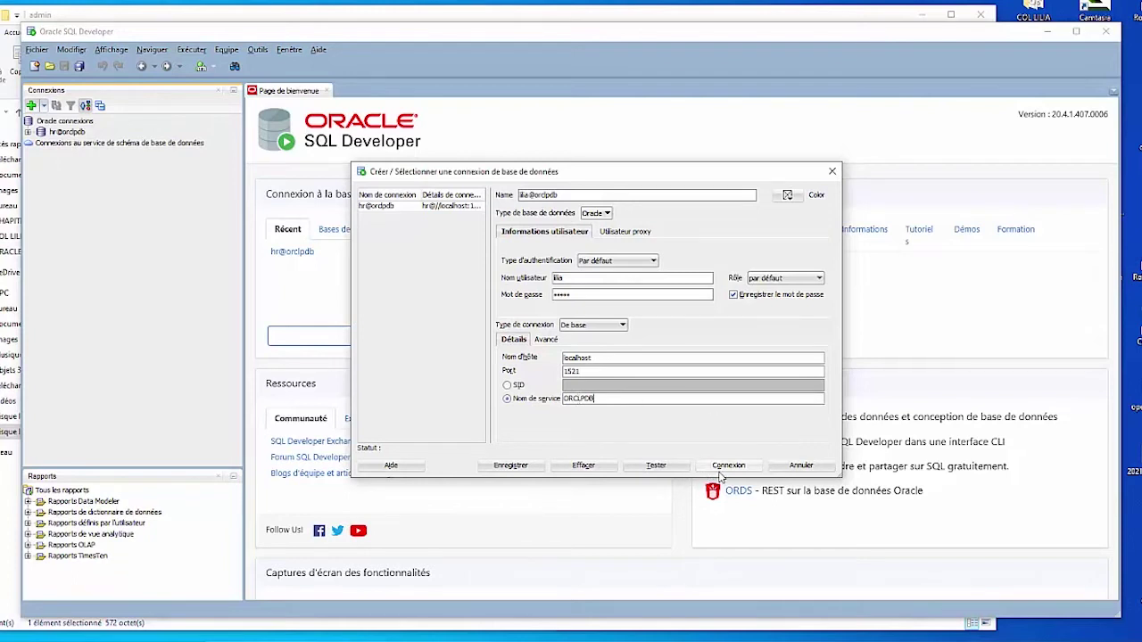
click(660, 466)
click(515, 467)
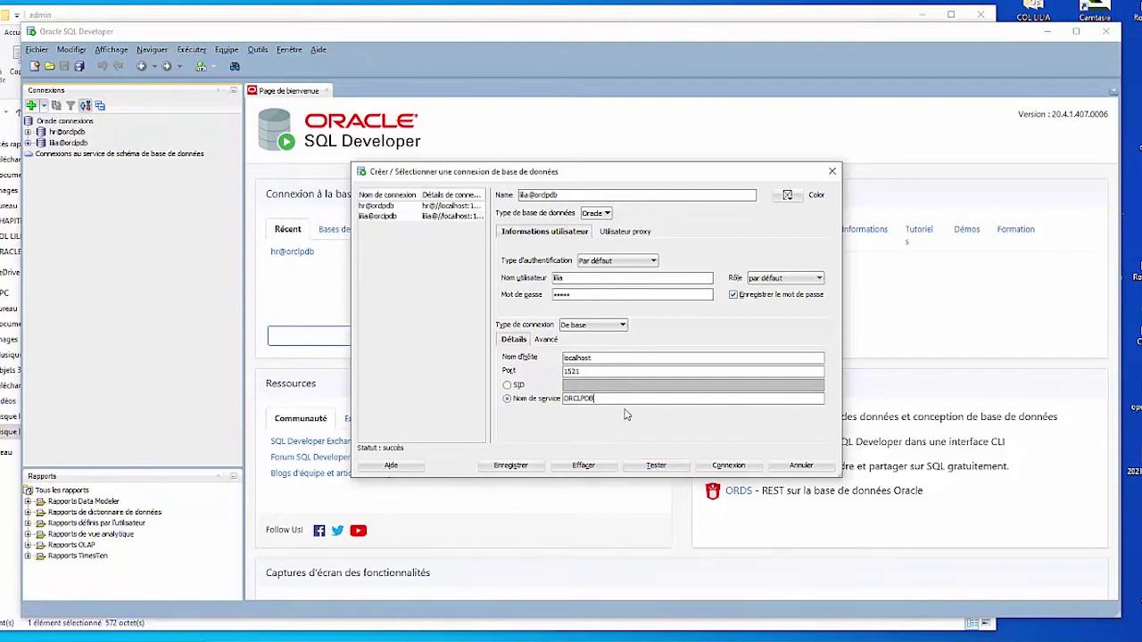
Step: Switch the connection type to TNS with network alias ORCLPDB
click(621, 326)
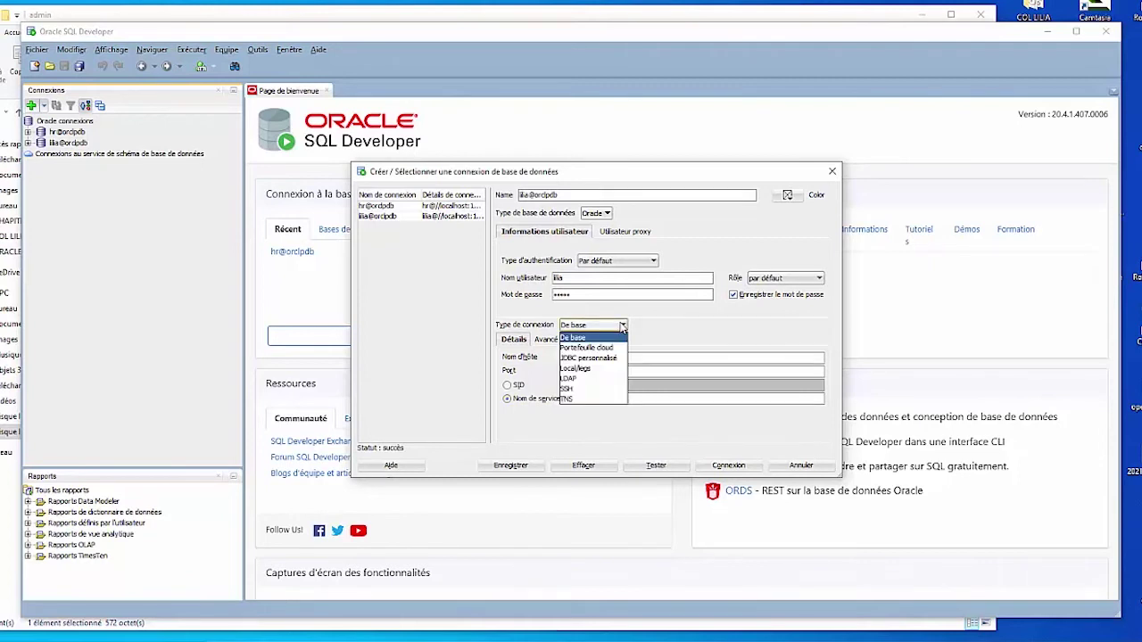
click(621, 326)
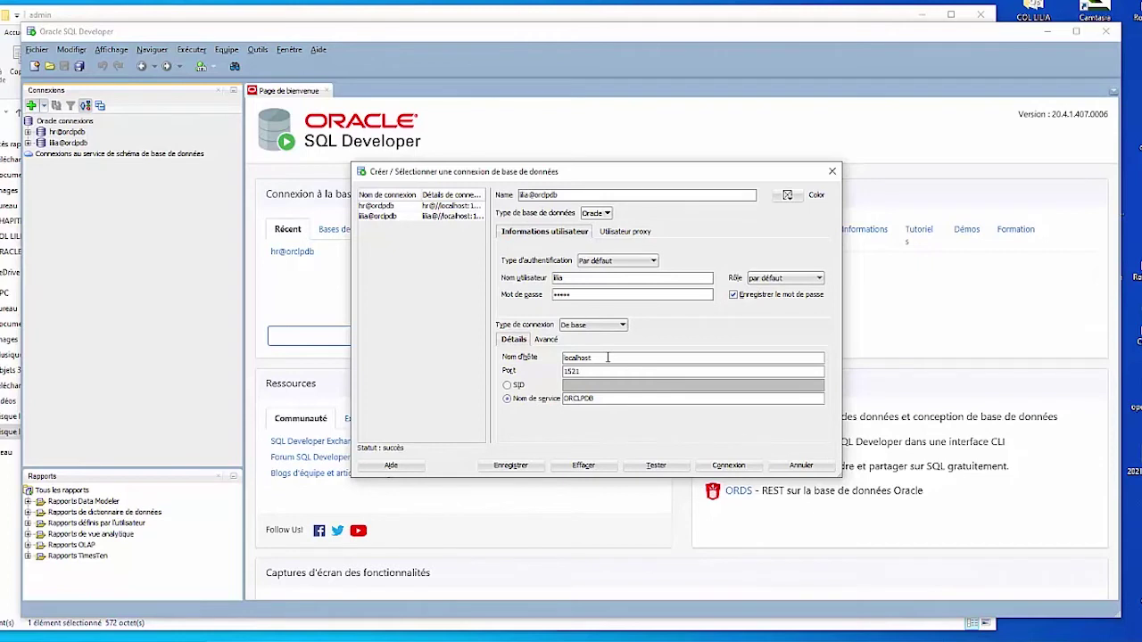
click(620, 325)
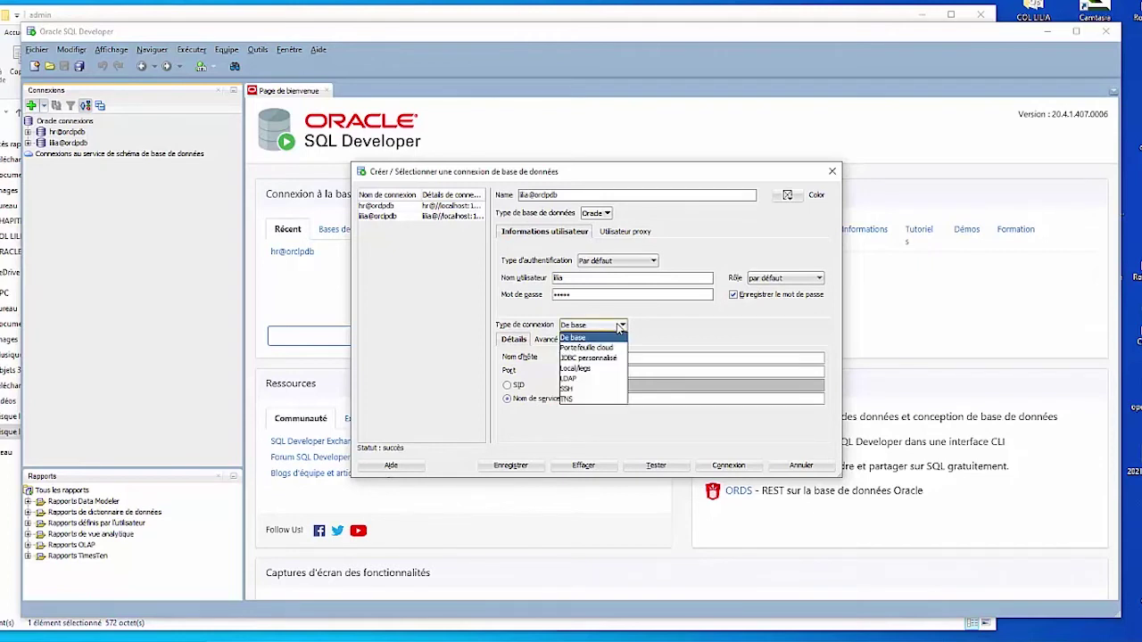
click(595, 400)
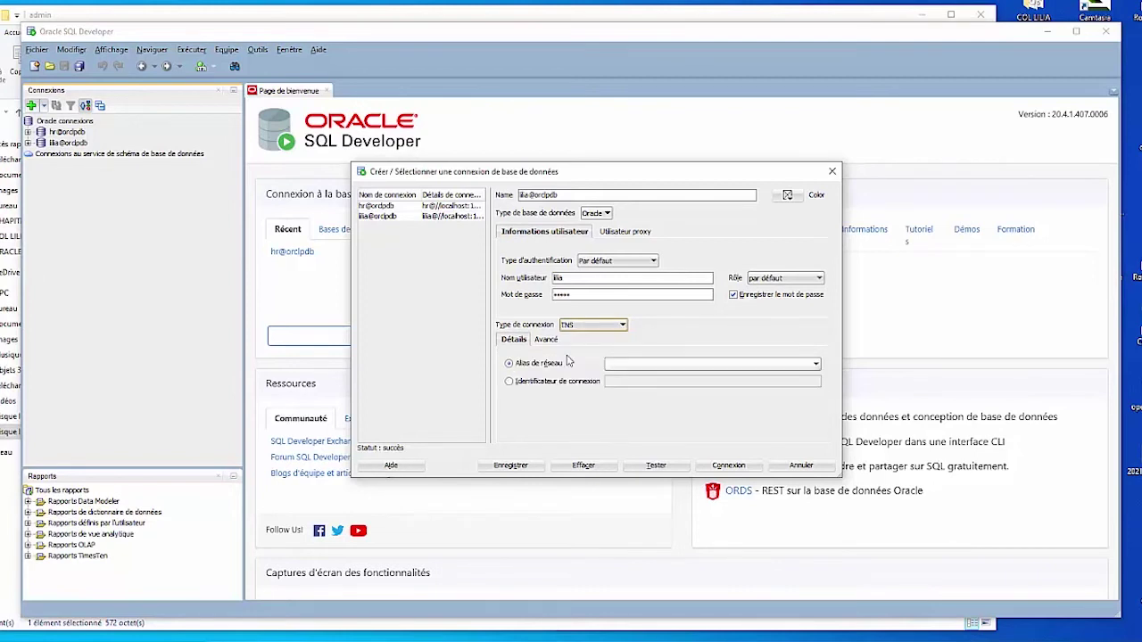
click(660, 366)
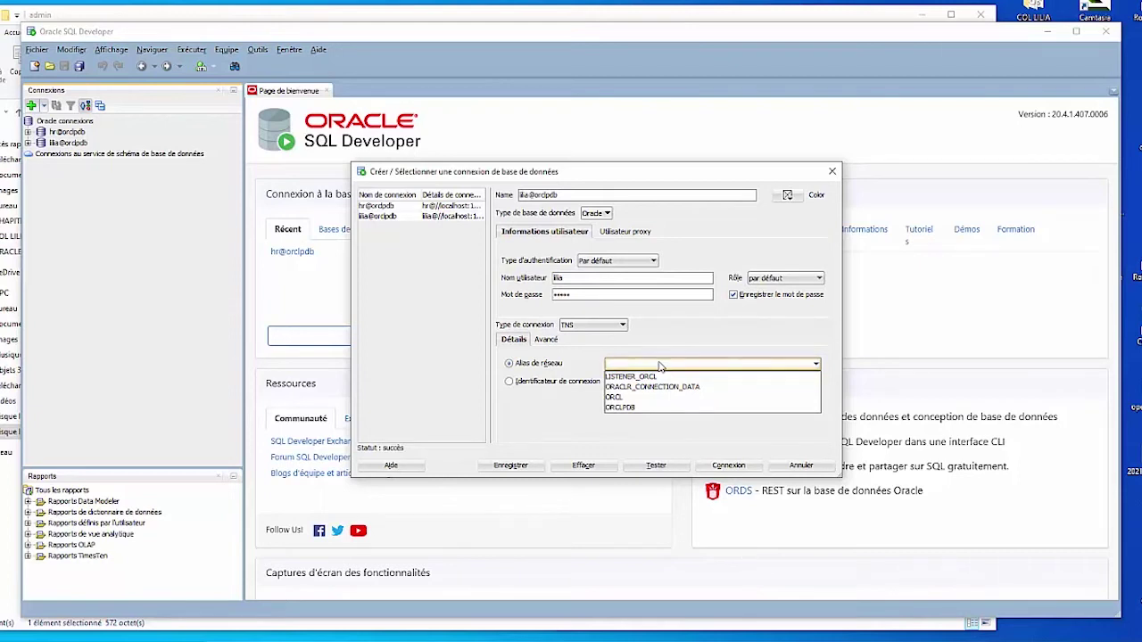
click(619, 408)
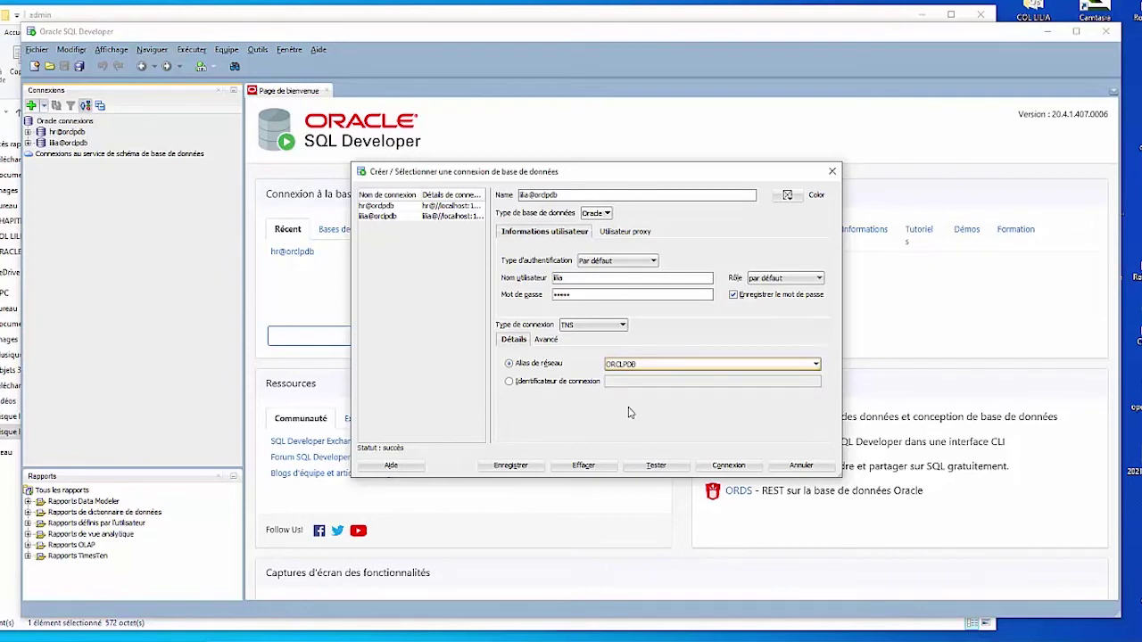
Step: Test the TNS connection, save it over the existing entry, and show the network\admin folder
click(657, 467)
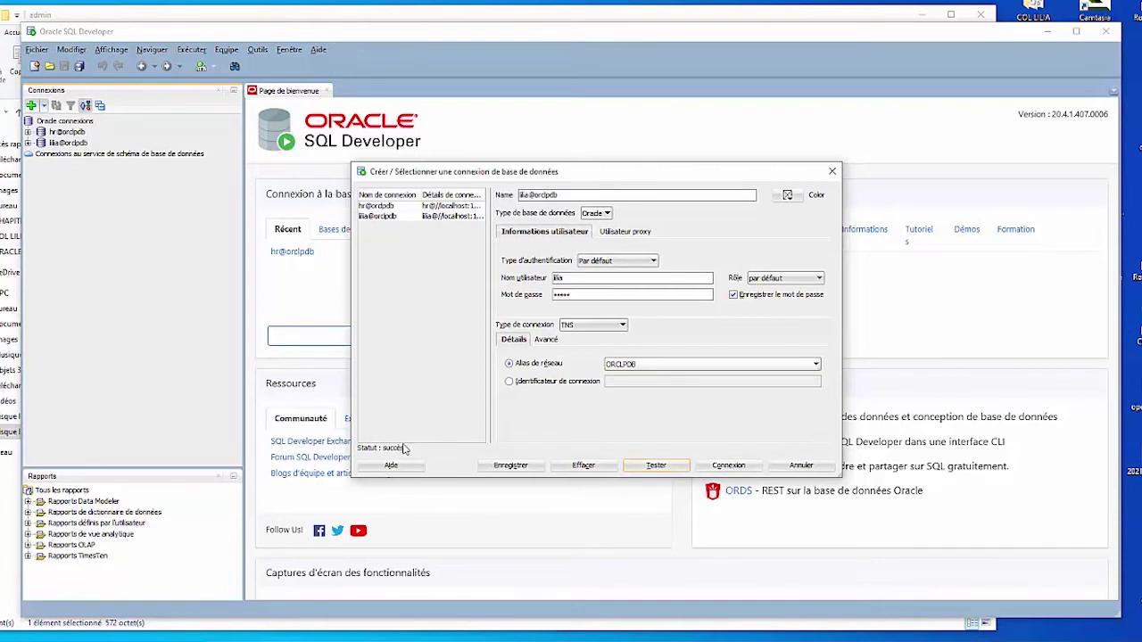
click(511, 466)
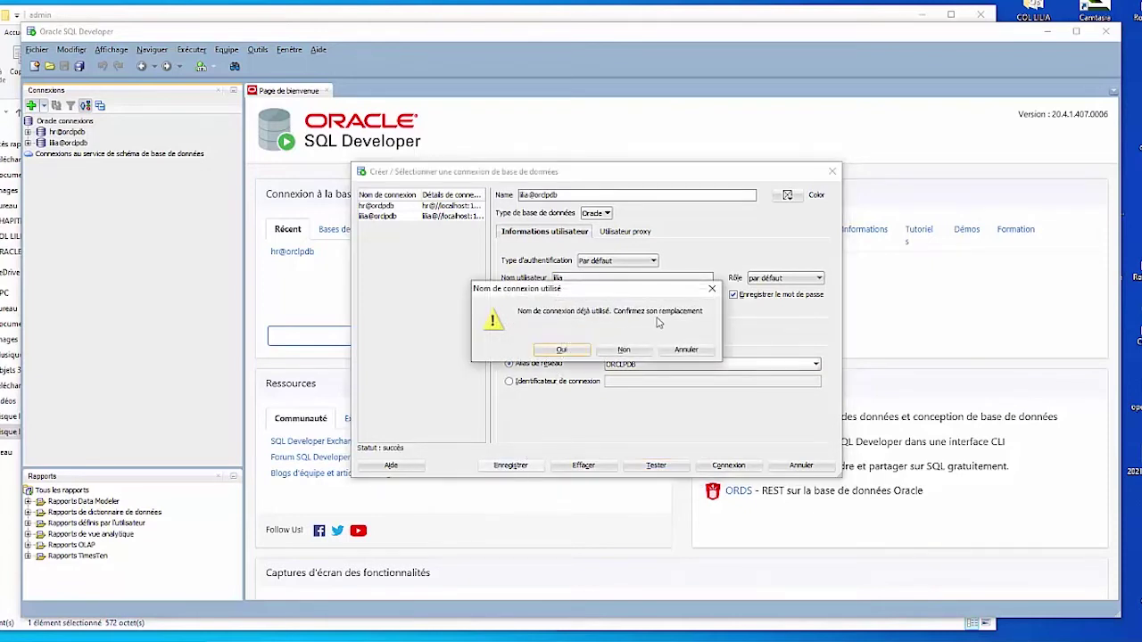
click(561, 352)
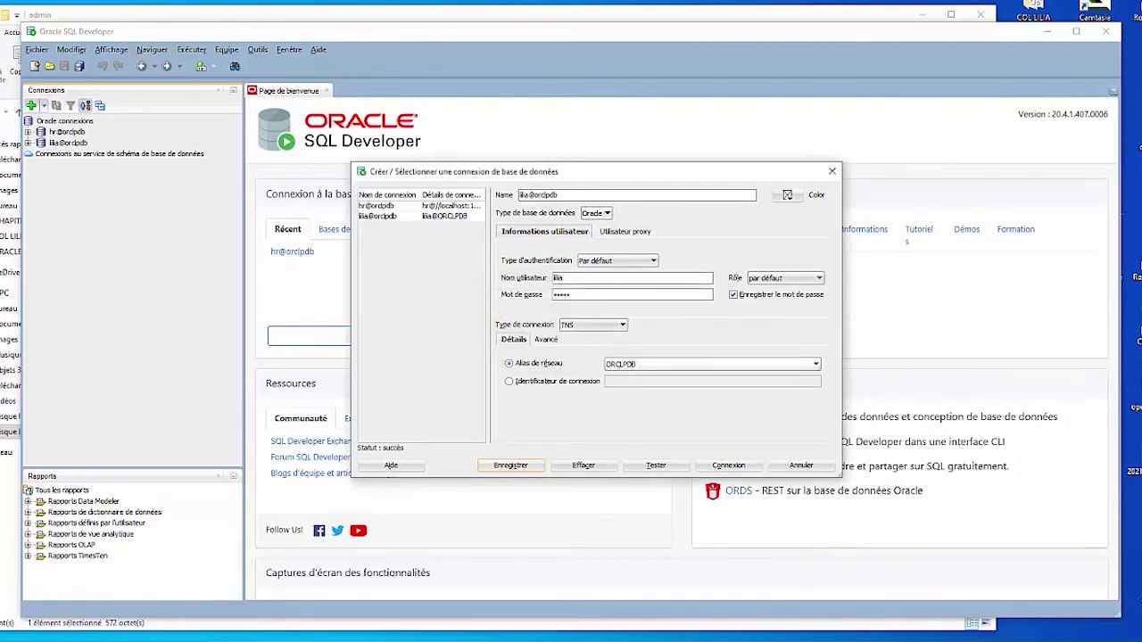
click(339, 632)
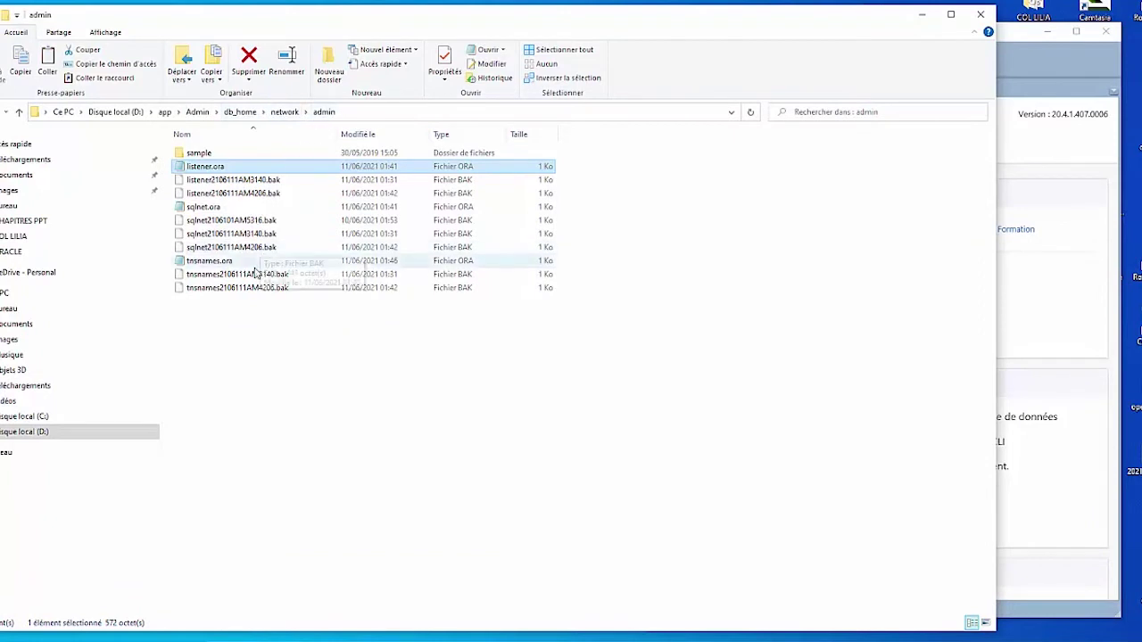
Step: Open tnsnames.ora and highlight the ORCLPDB entry's localhost host, 1521 port and ORCLPDB service name
click(212, 261)
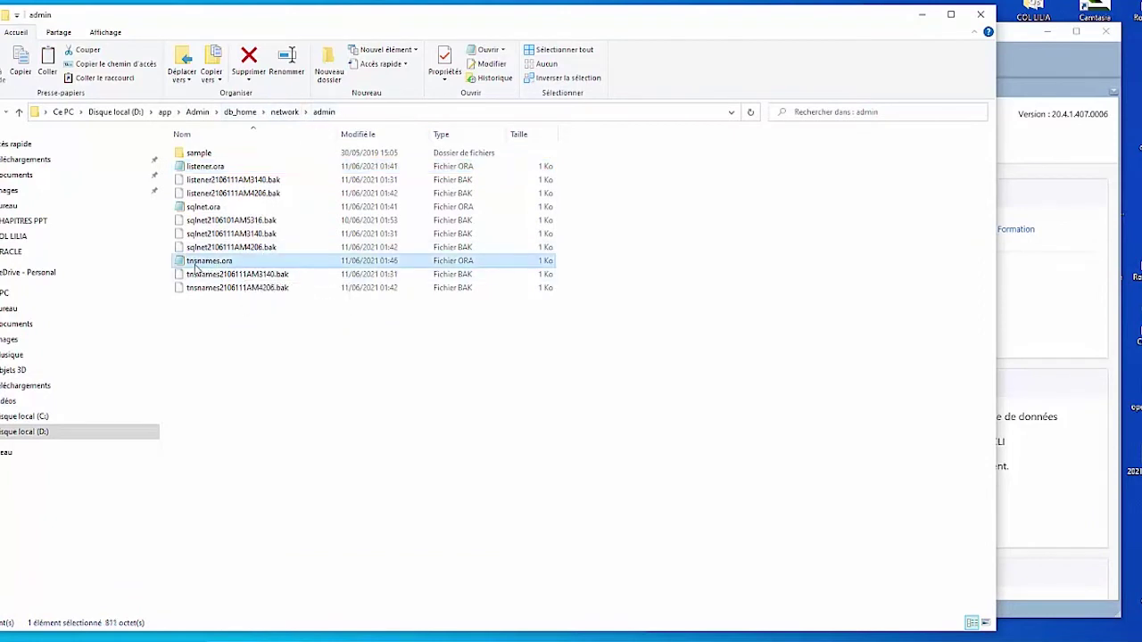
double_click(212, 261)
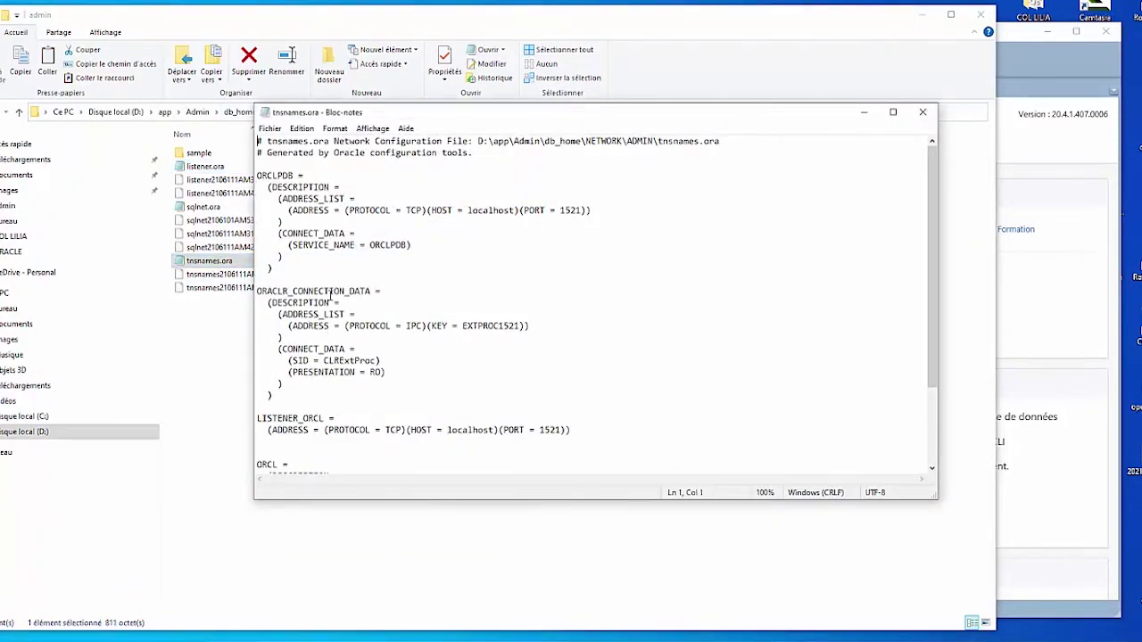
drag(257, 175, 291, 176)
double_click(492, 211)
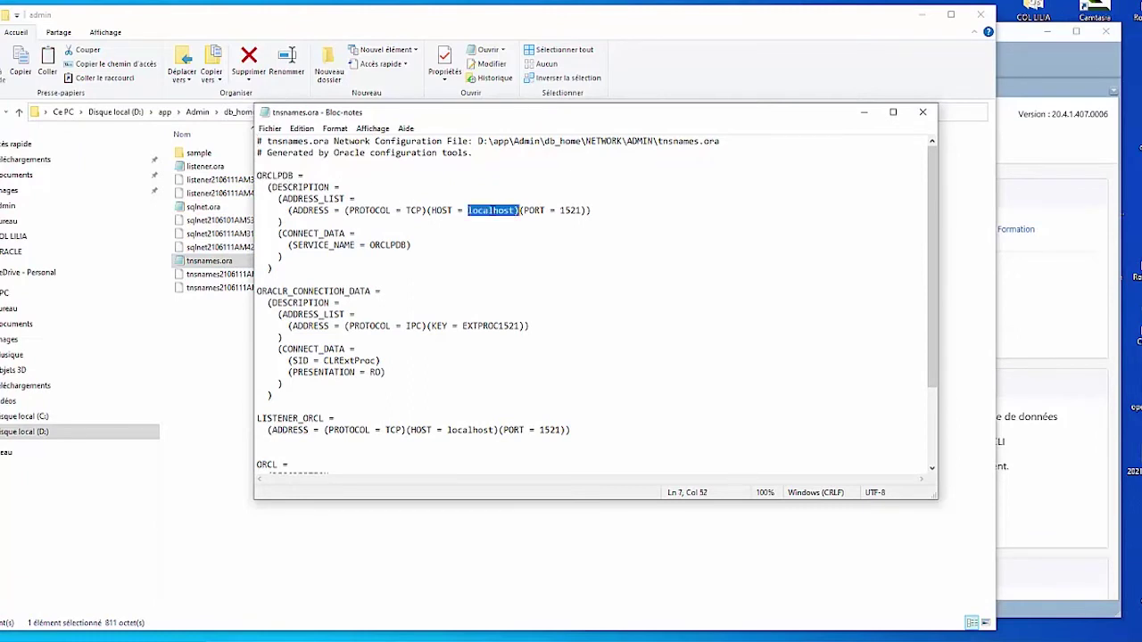
click(564, 210)
double_click(566, 211)
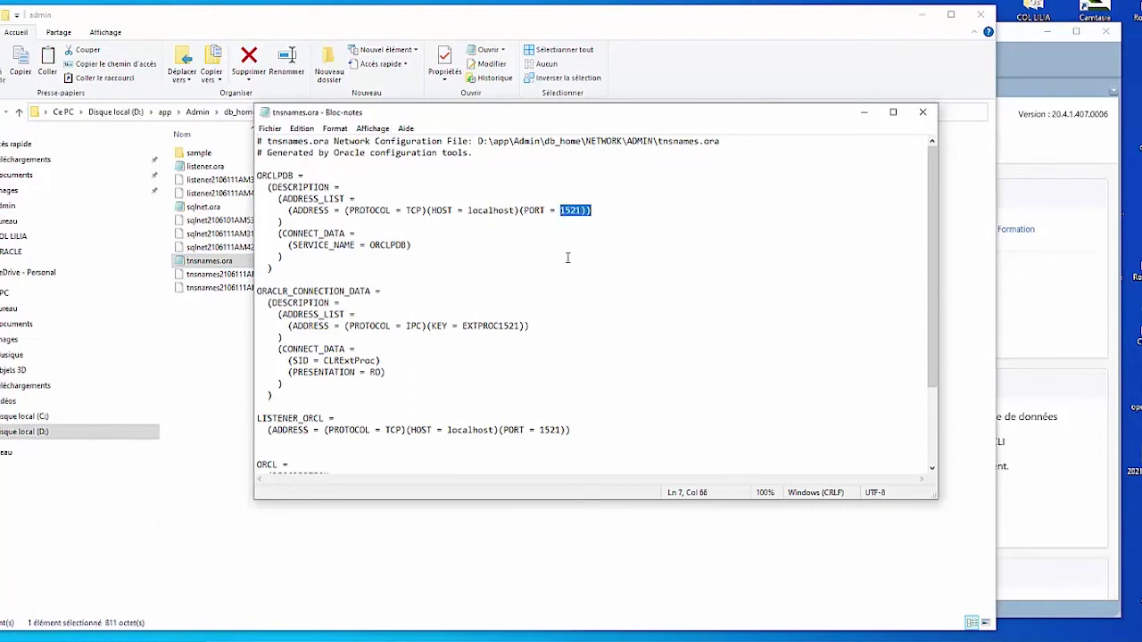
double_click(379, 247)
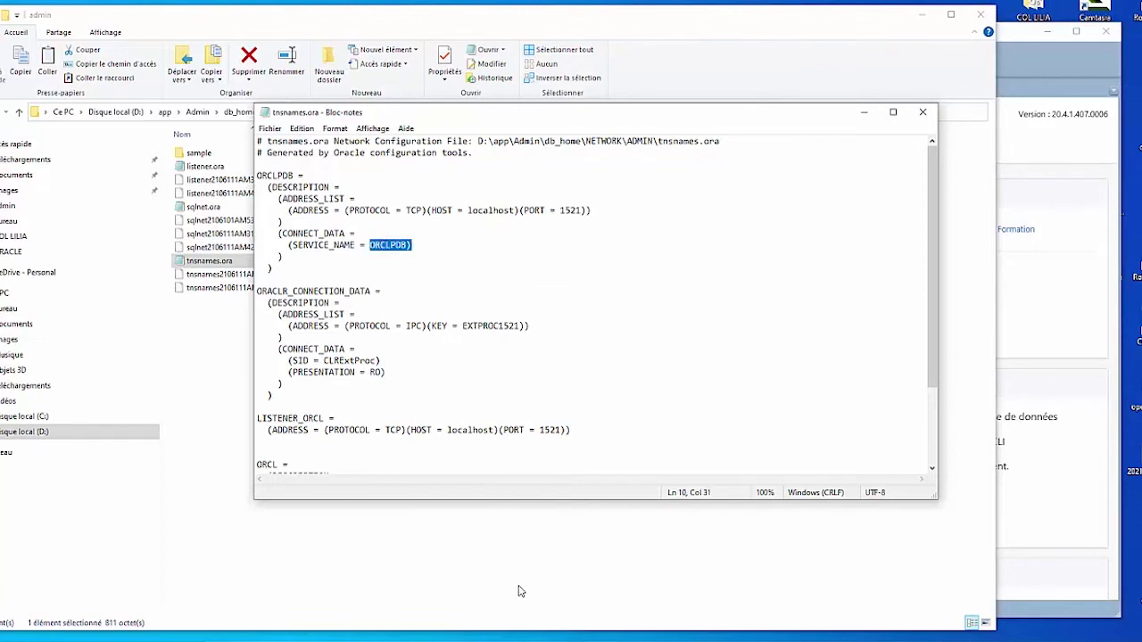
drag(257, 178, 287, 279)
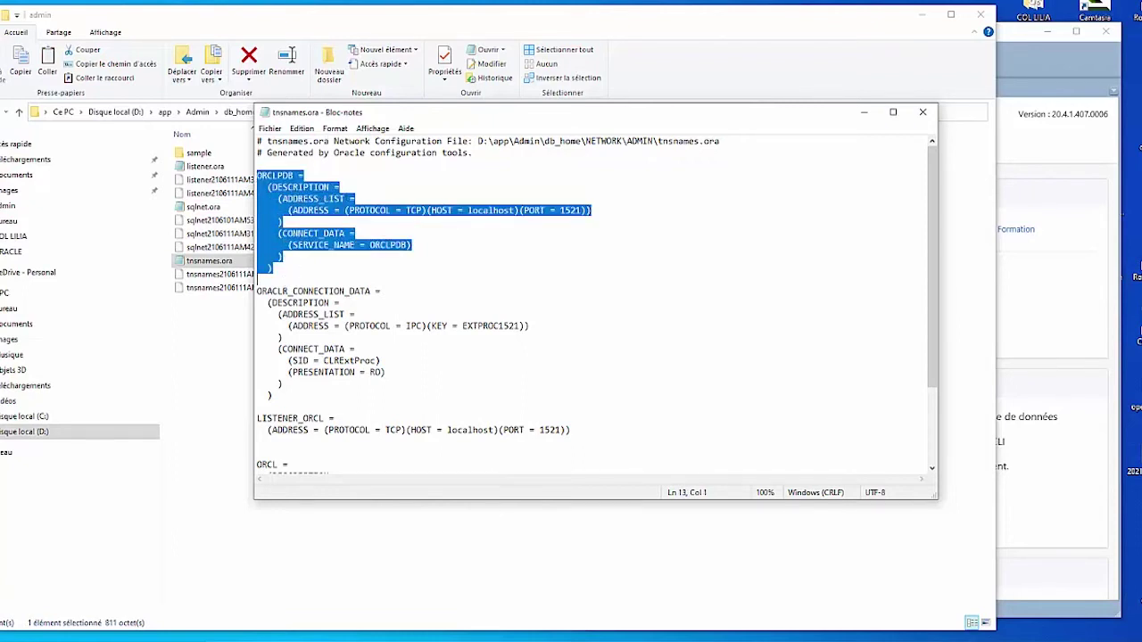
key(alt+Tab)
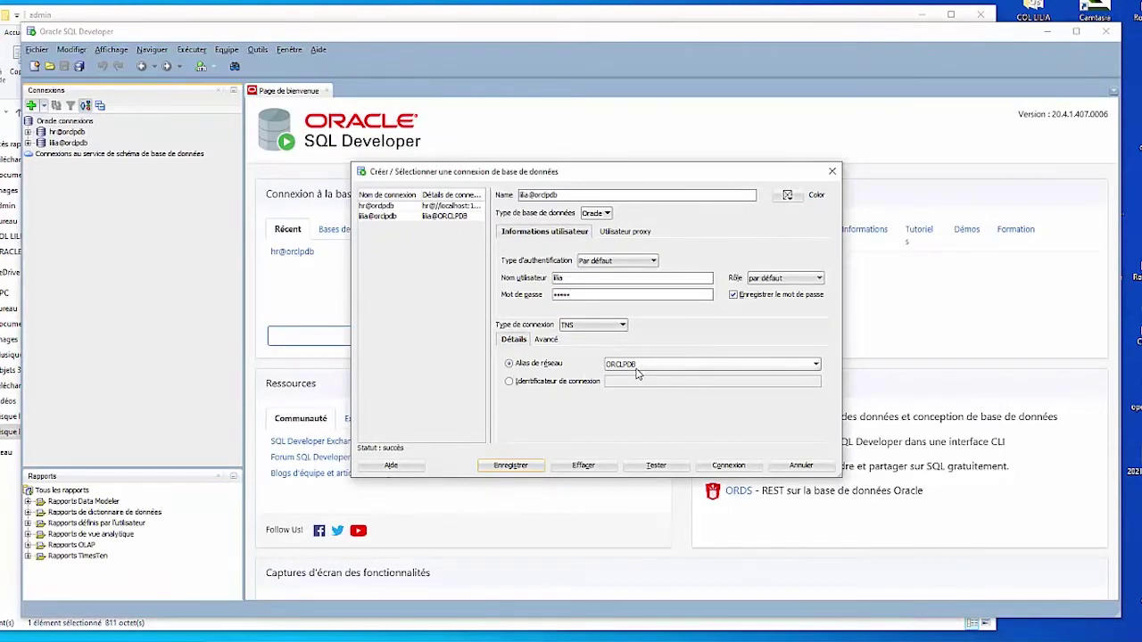
Step: Close the connection dialog and connect with the orclpdb connection, opening its SQL worksheet
mouse_move(578, 627)
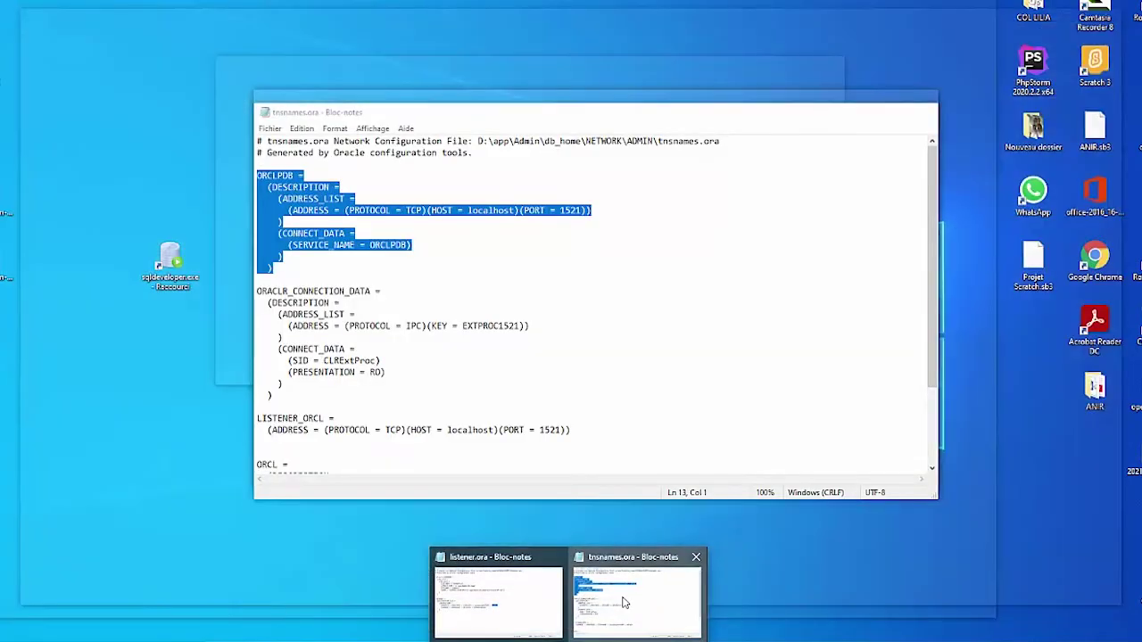
click(625, 603)
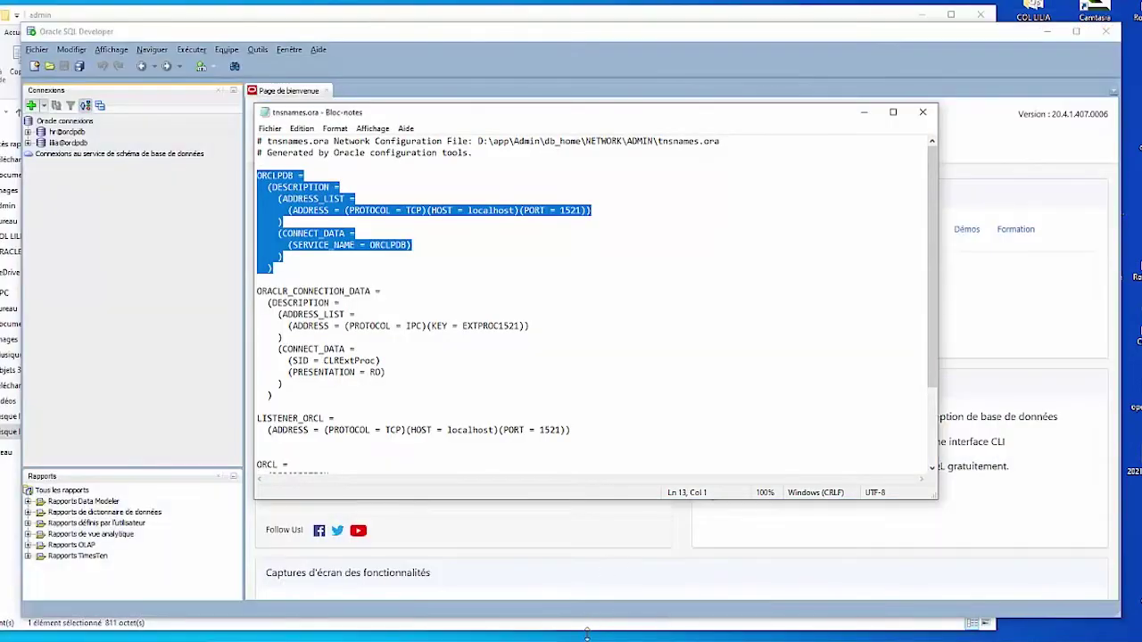
click(527, 565)
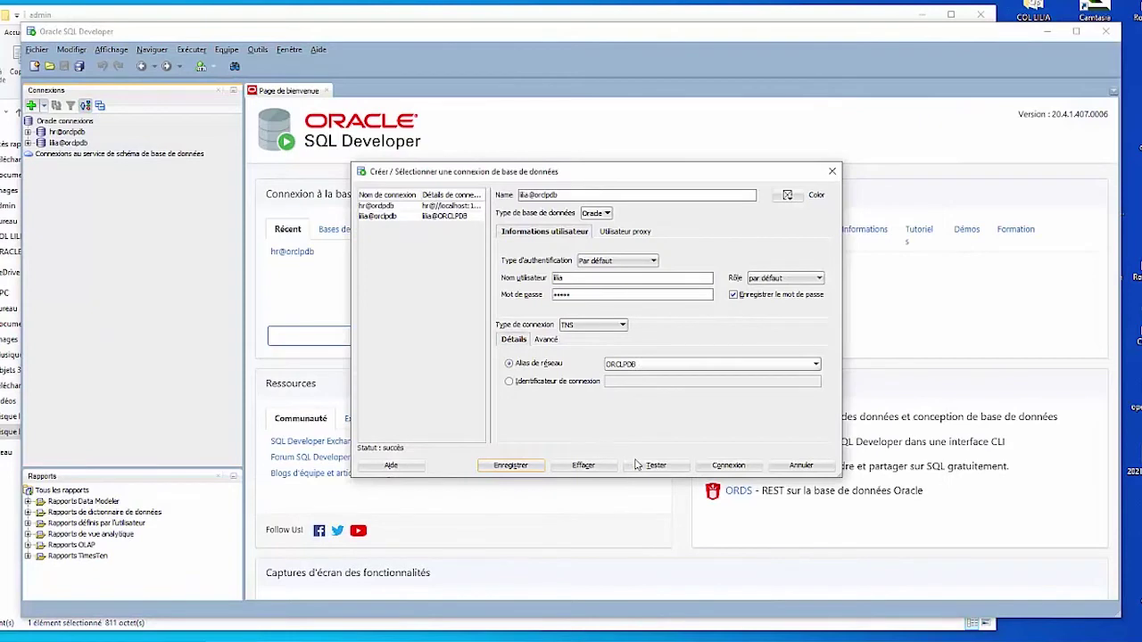
click(728, 465)
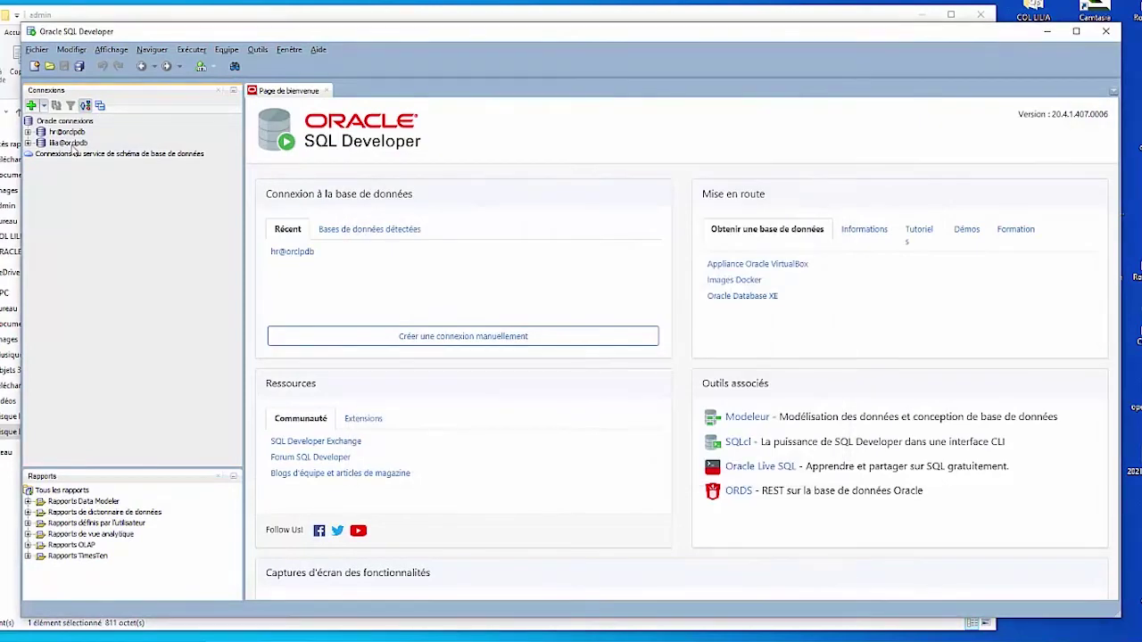
double_click(62, 143)
click(30, 143)
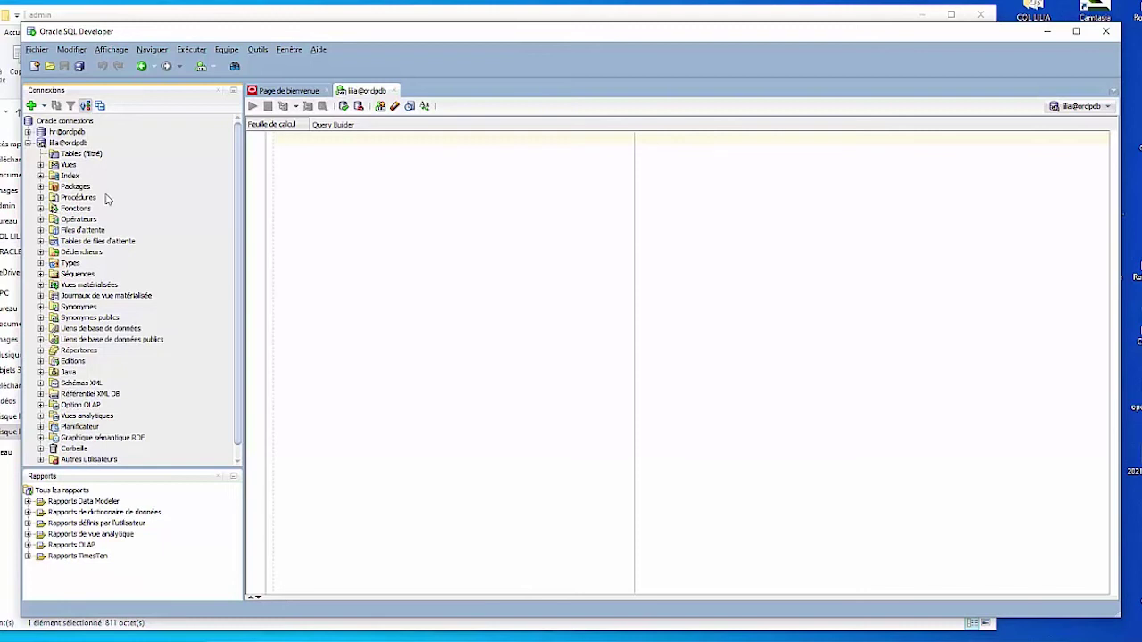
click(28, 144)
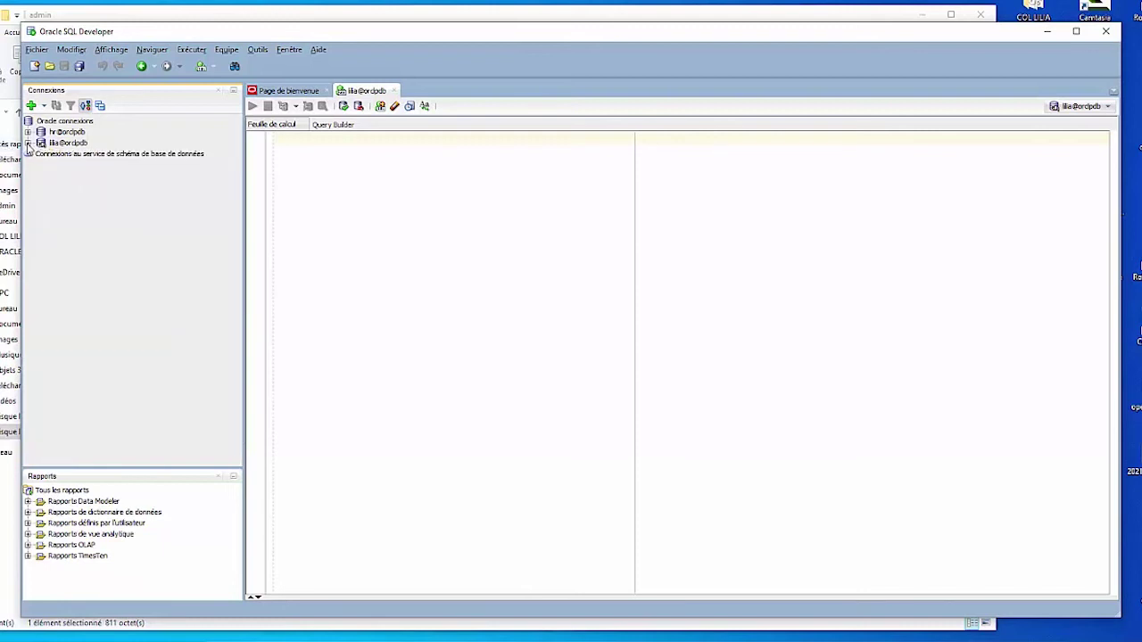
Step: Create a connection named SYS@ORCLPDB for user sys with its password saved
click(32, 105)
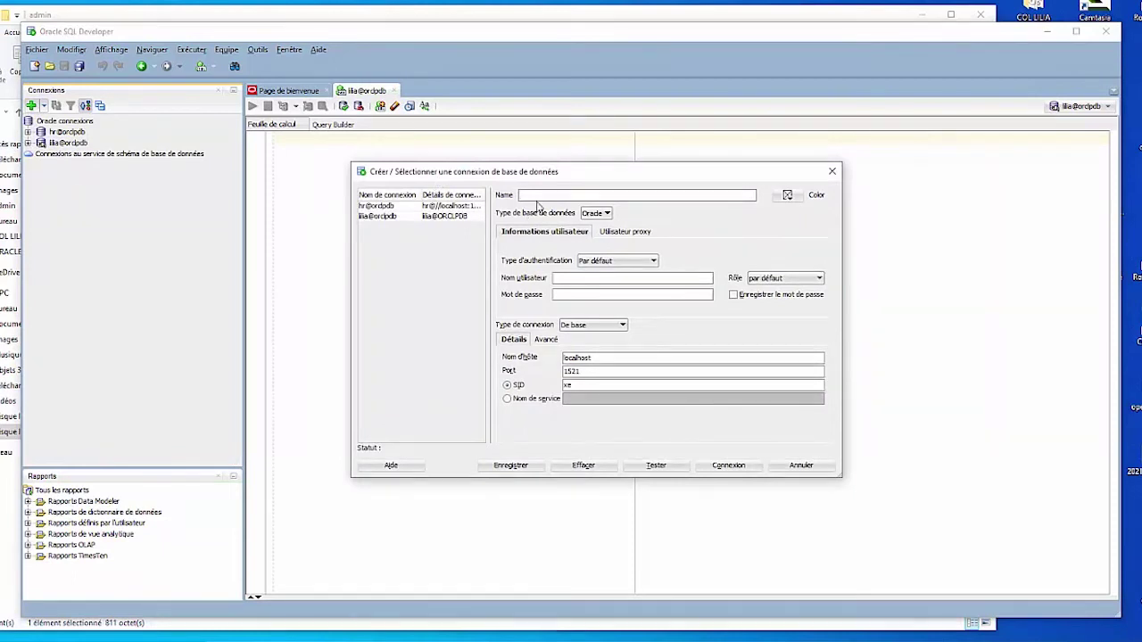
text(SYS)
key(BackSpace)
key(BackSpace)
text(SYS@ORCLPDB)
click(600, 295)
click(762, 300)
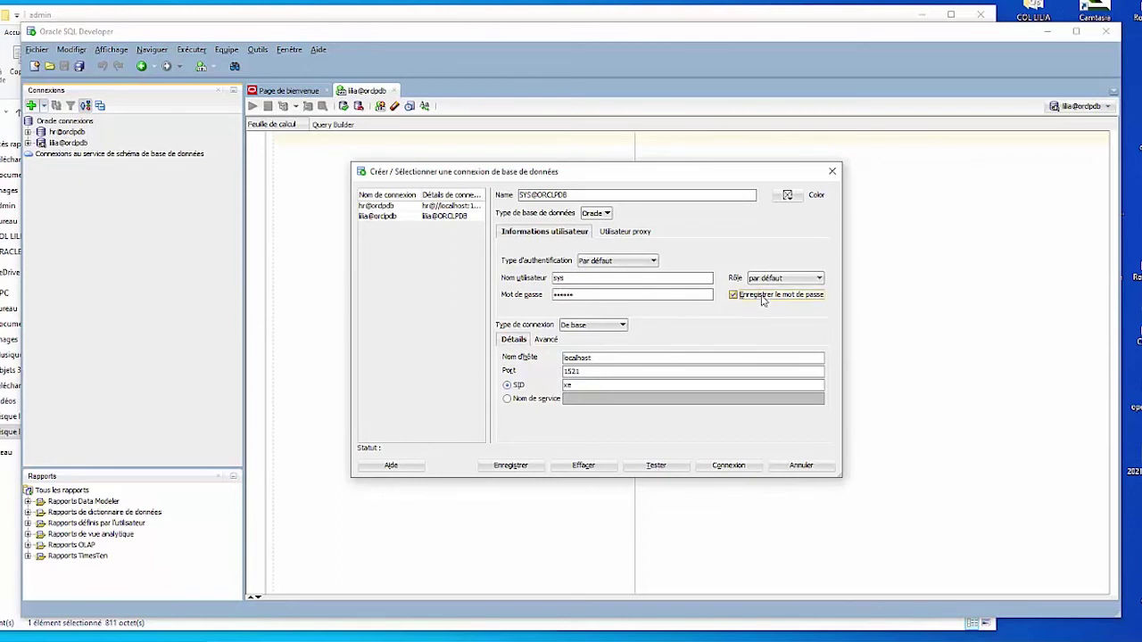
Step: Set role SYSDBA and service name orclpdb, then test, save and connect
click(792, 280)
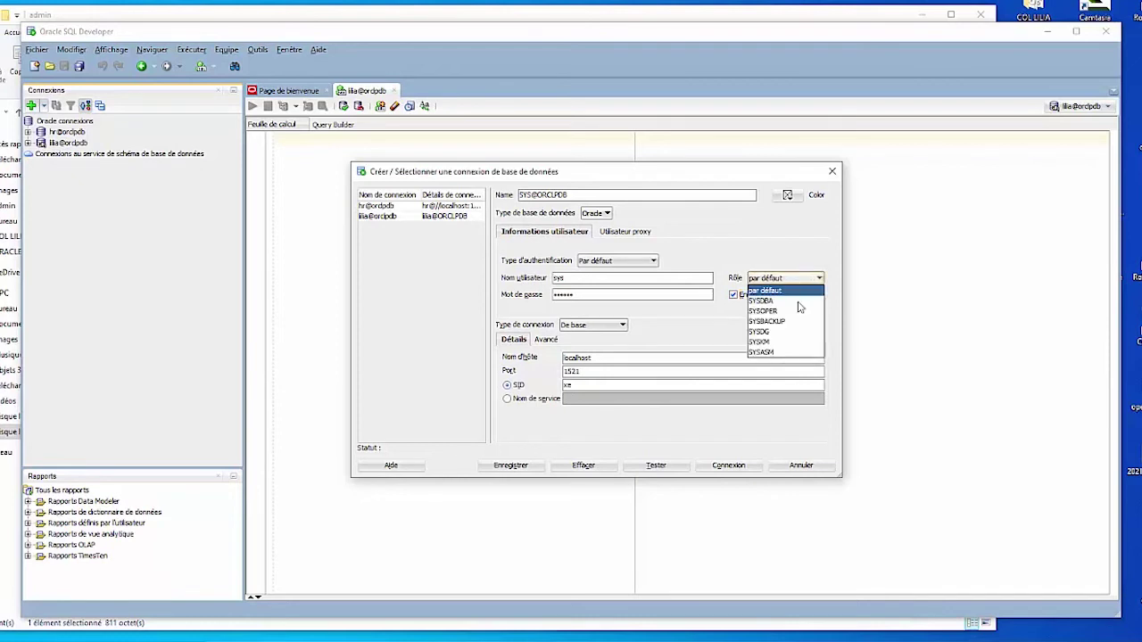
click(800, 308)
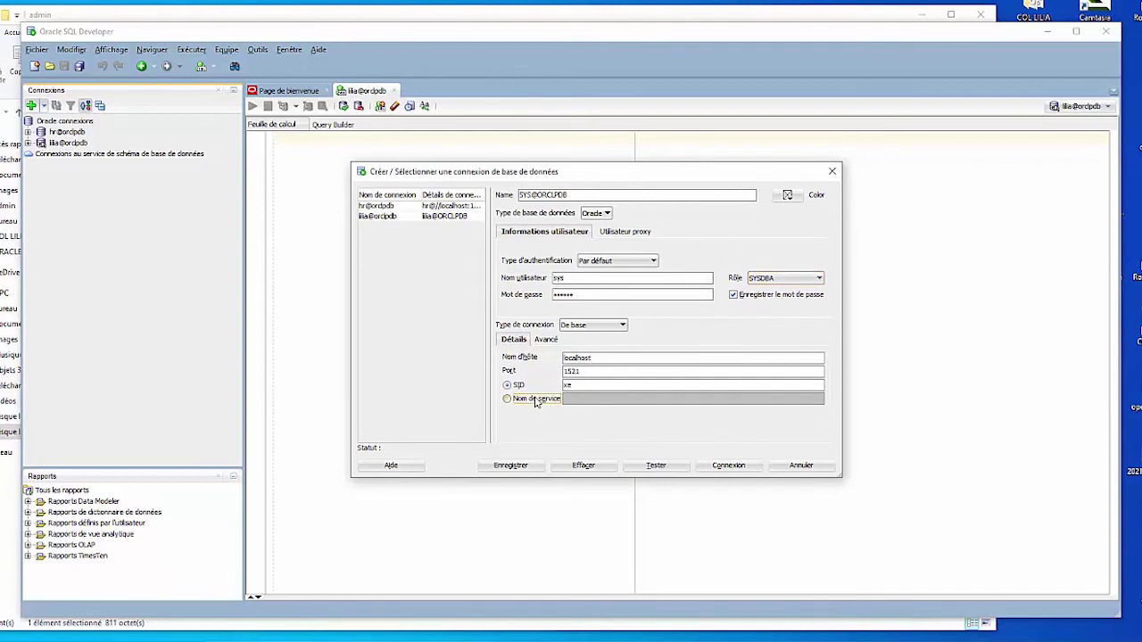
click(508, 399)
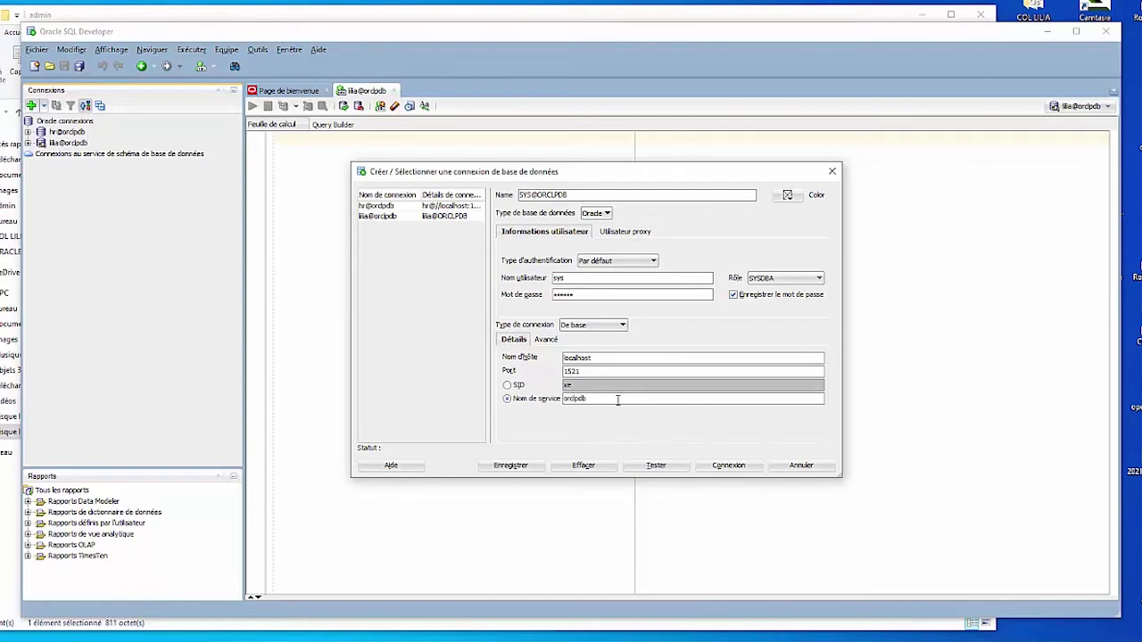
click(654, 467)
click(507, 466)
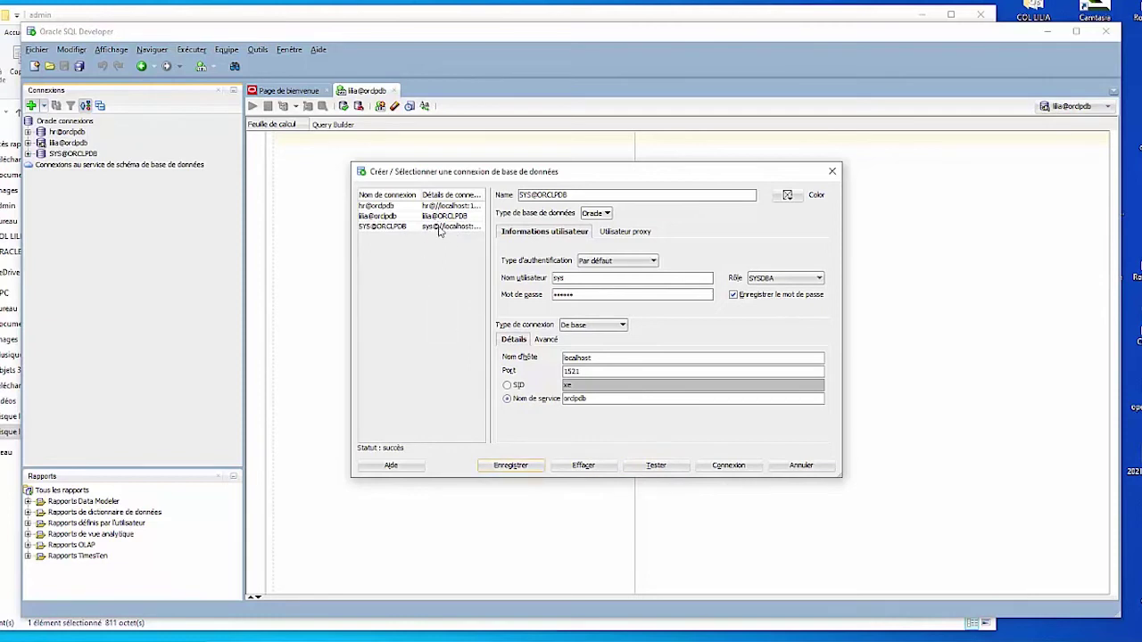
click(728, 465)
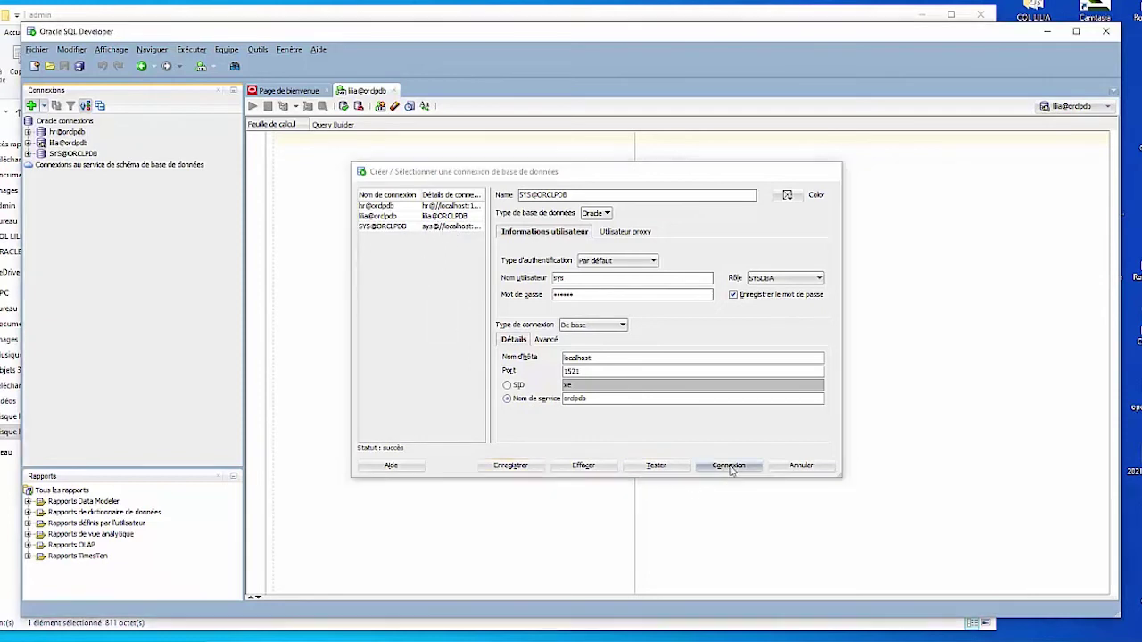
Step: Expand SYS@ORCLPDB's Autres utilisateurs node and inspect the C##ANIR and LILIA accounts
click(71, 154)
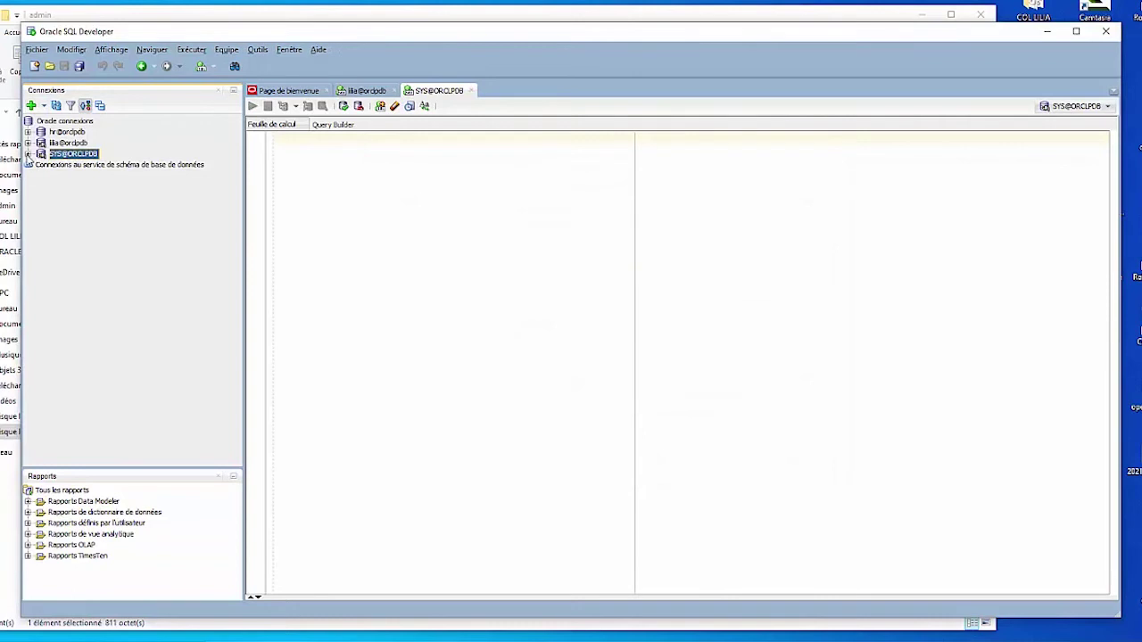
click(27, 154)
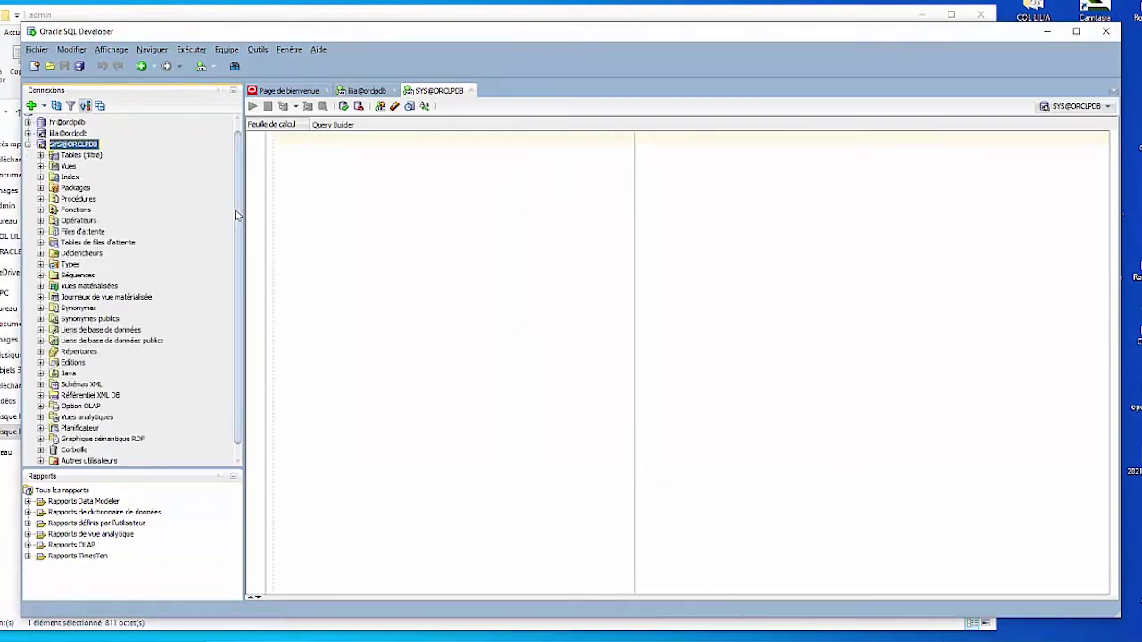
scroll(236, 214, down, 1)
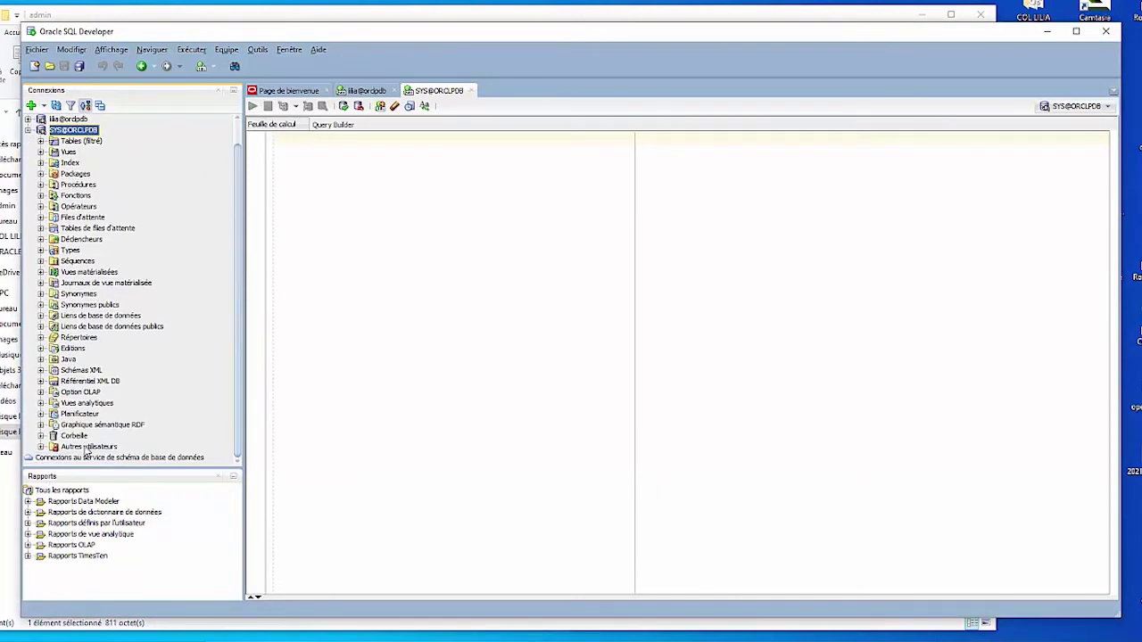
click(40, 446)
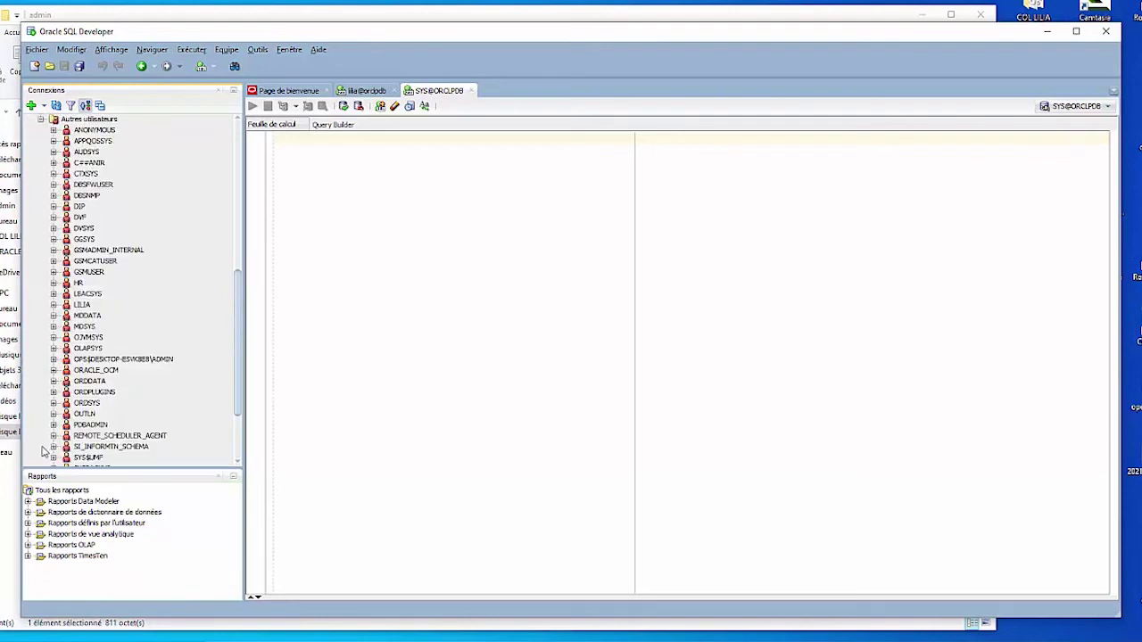
drag(239, 312, 234, 289)
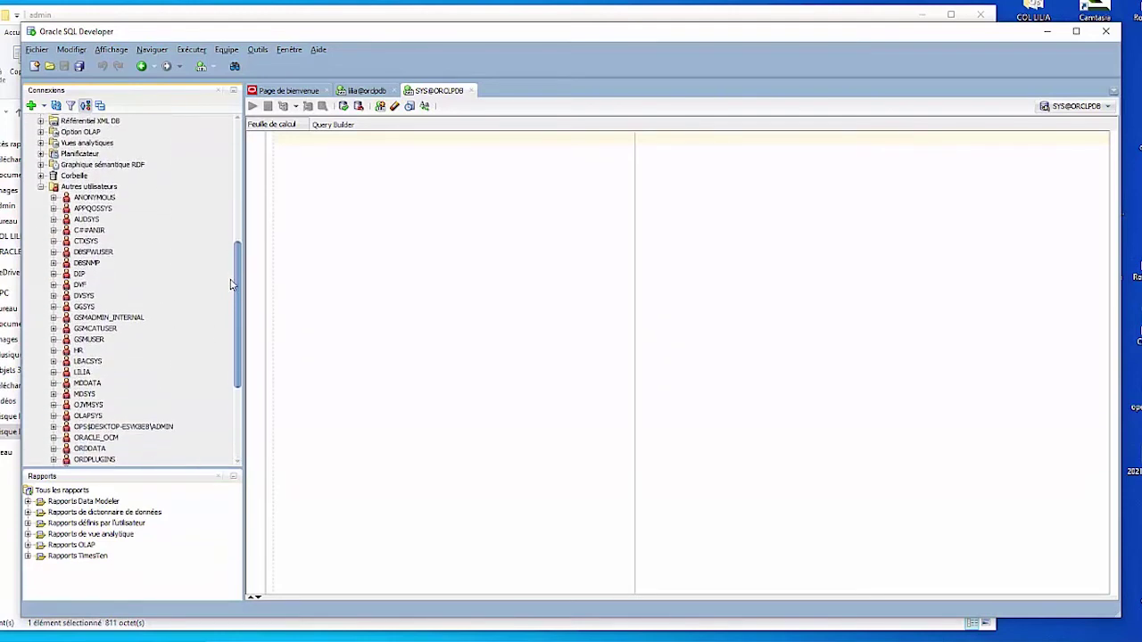
click(81, 230)
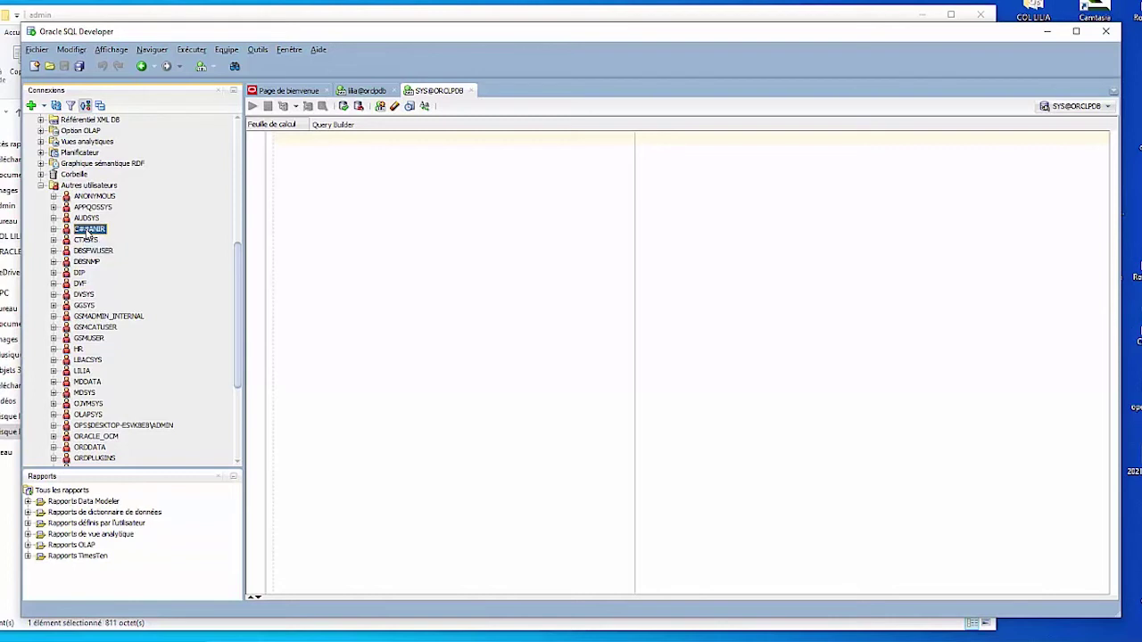
click(83, 371)
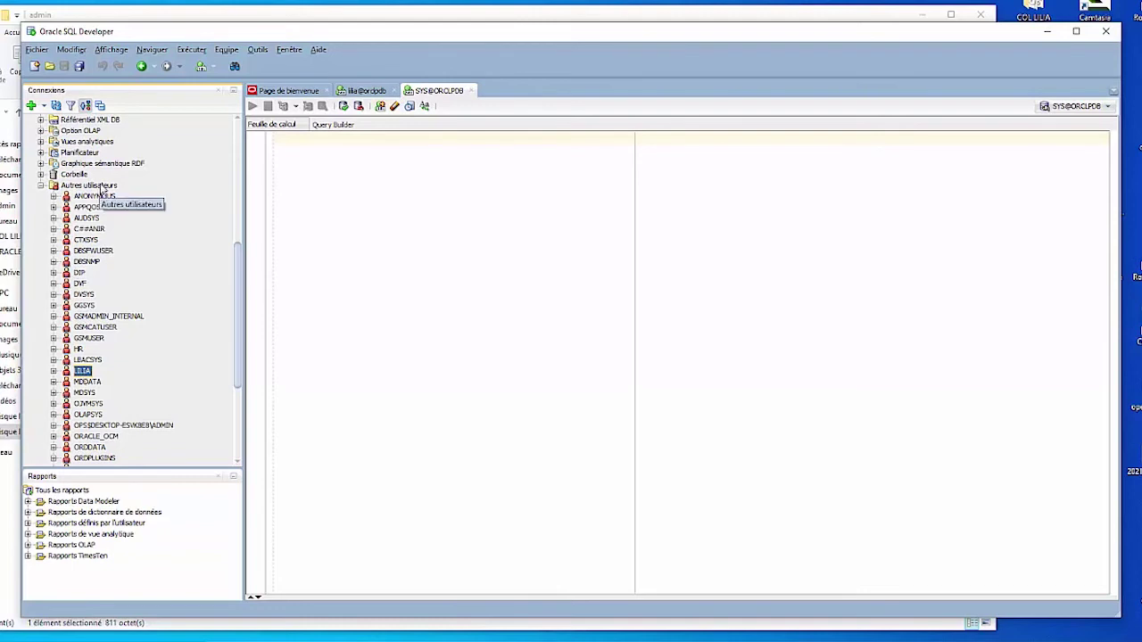
Step: Start a new user ANIR with its password entered and confirmed, previewing the generated SQL
right_click(103, 189)
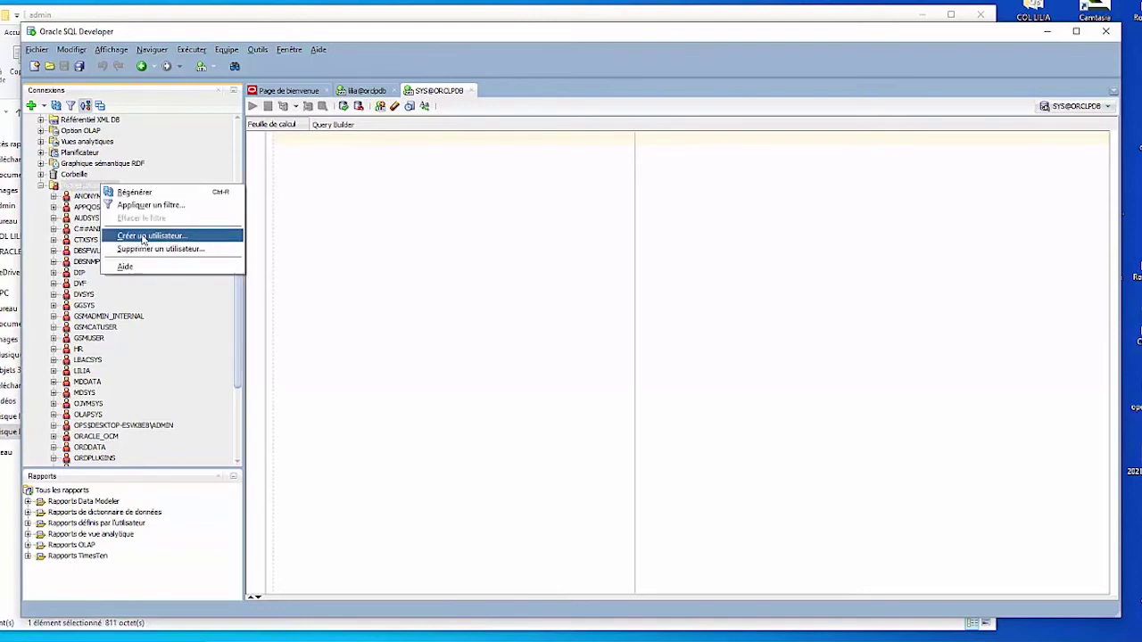
click(142, 237)
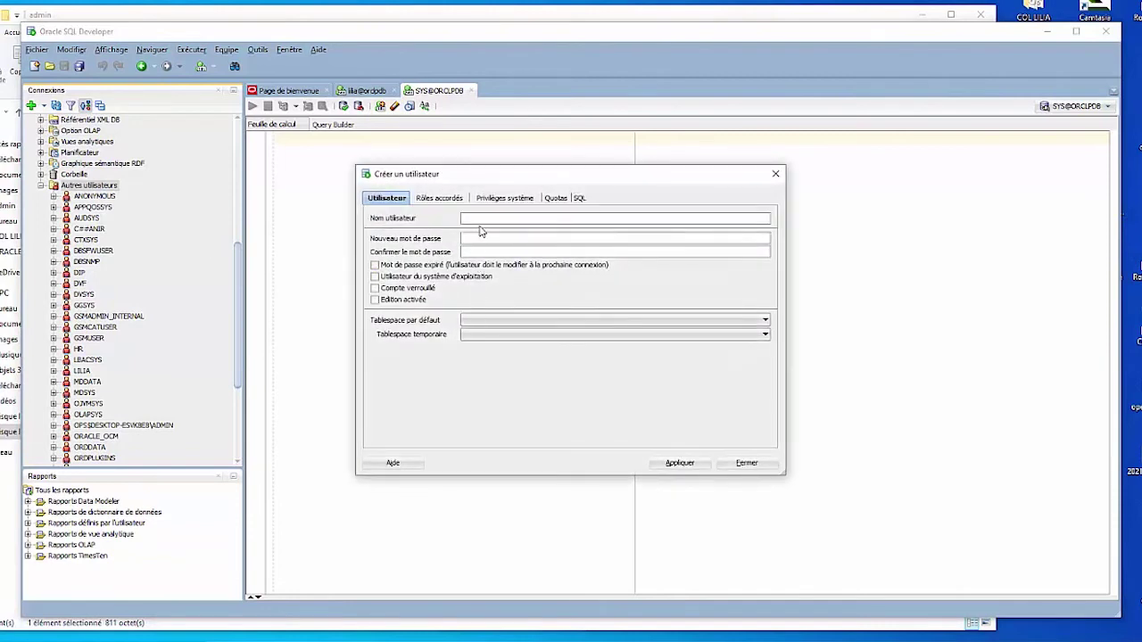
click(479, 219)
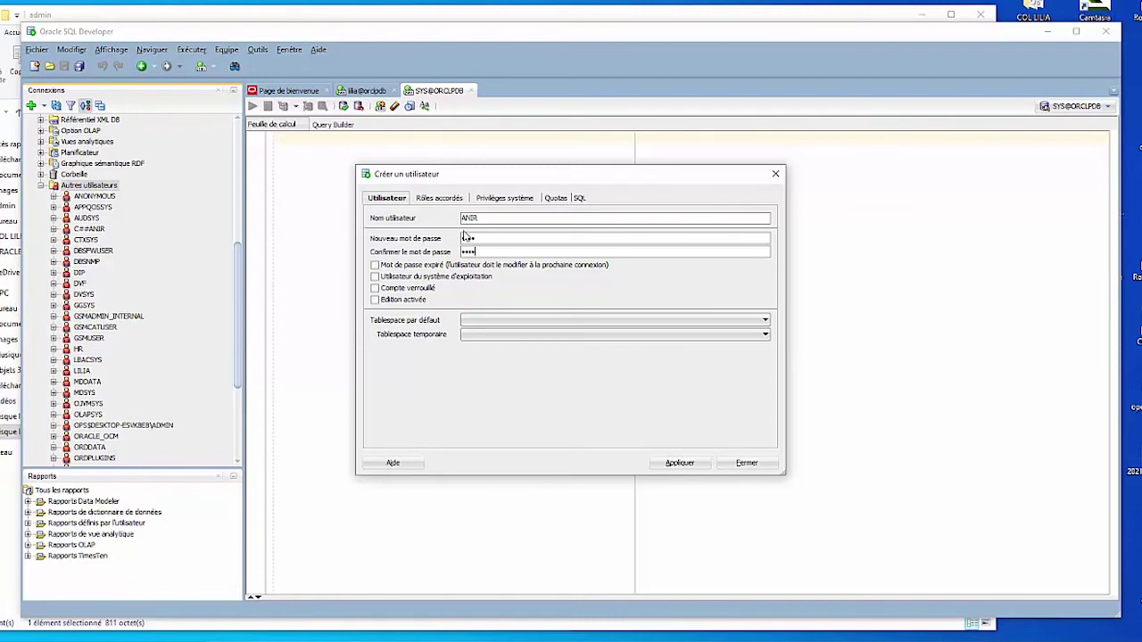
click(576, 198)
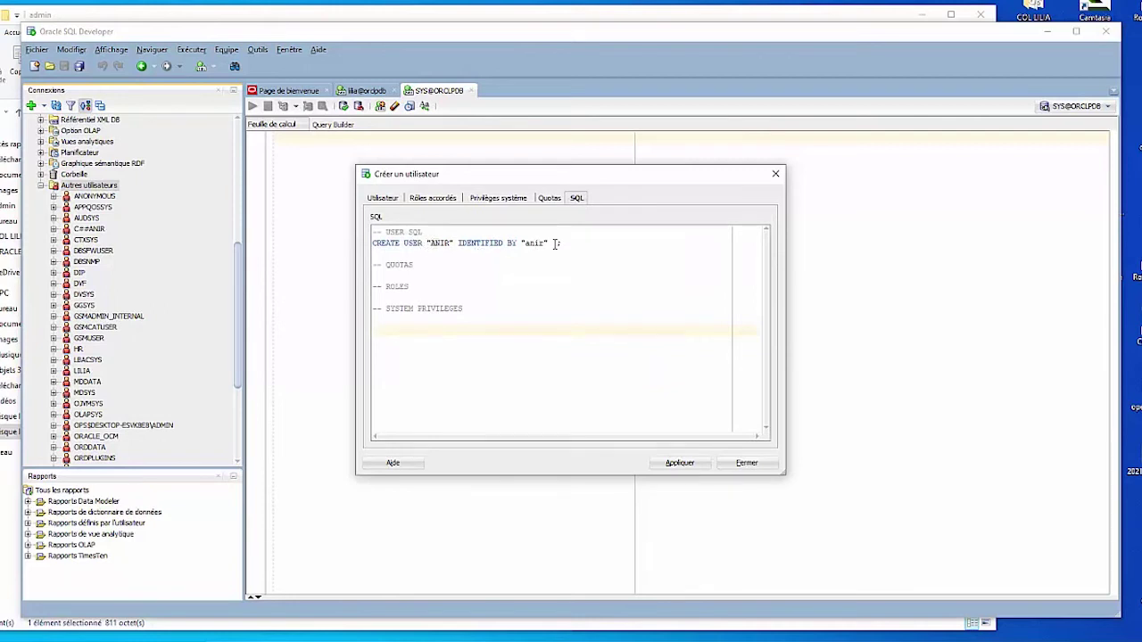
click(383, 199)
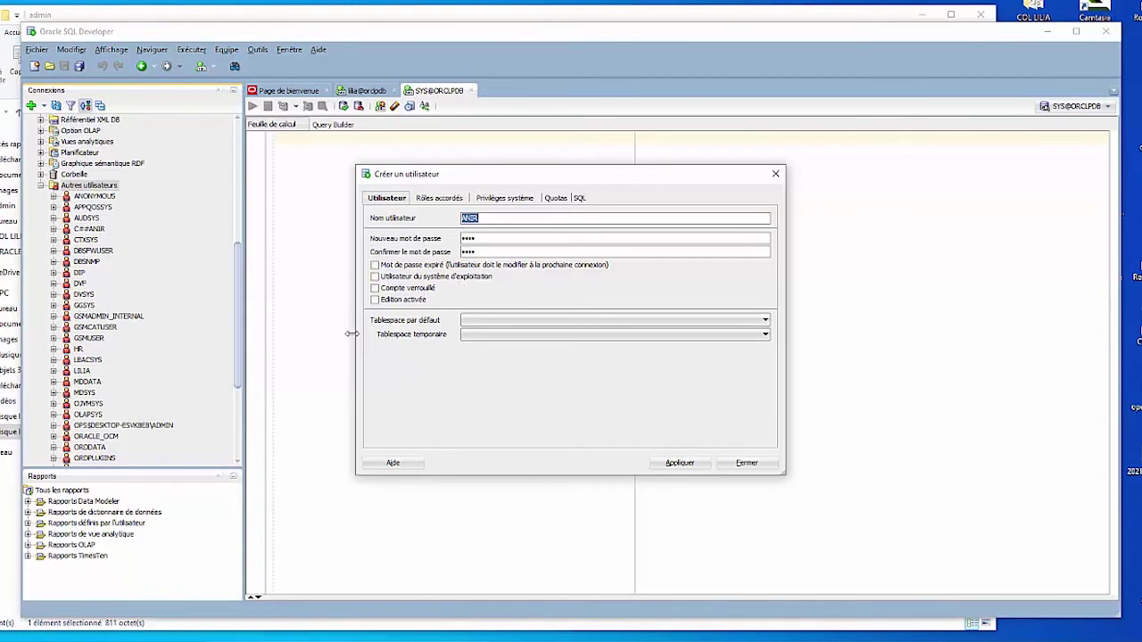
Step: Look over the default and temporary tablespace options for the new user
click(504, 323)
click(504, 323)
click(472, 335)
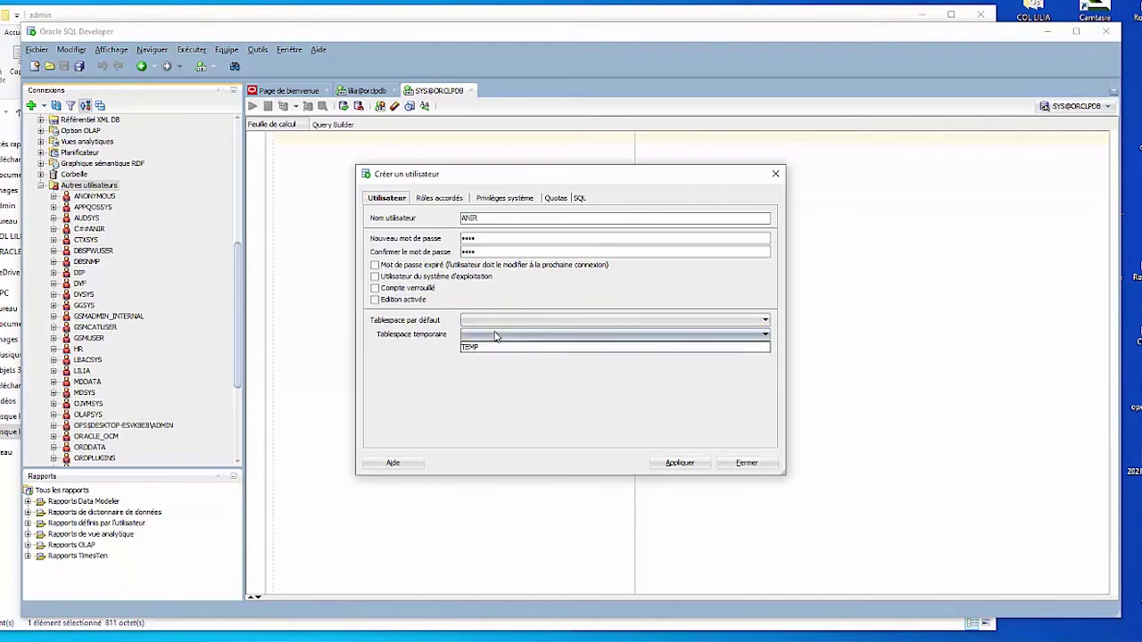
click(496, 337)
Step: Grant ANIR the CONNECT role, then show the system privileges list
click(439, 200)
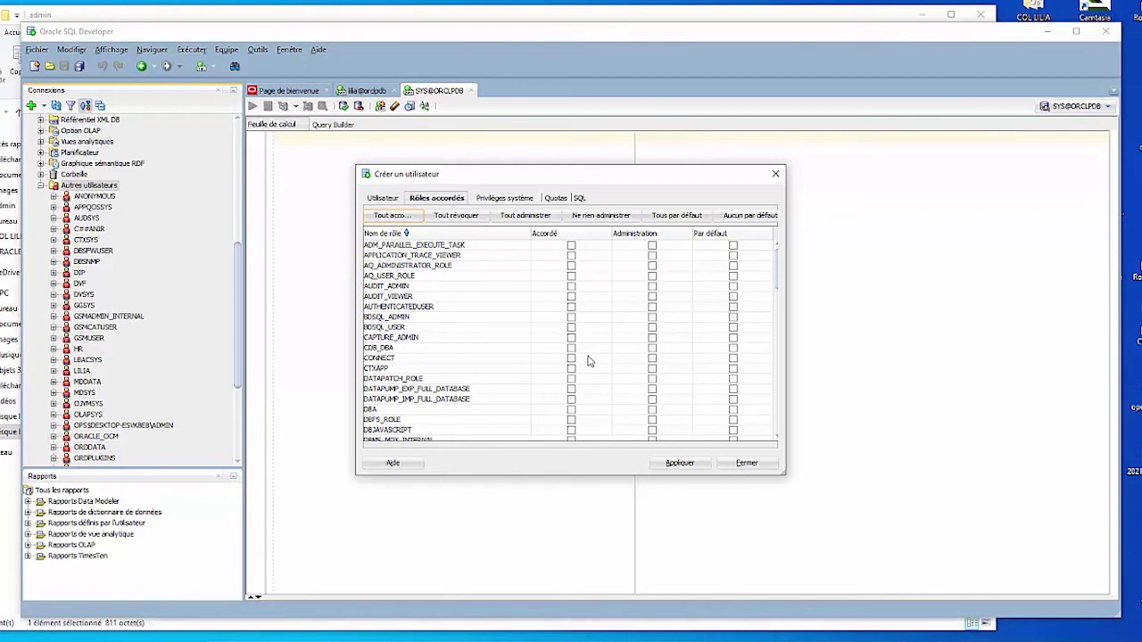
click(572, 359)
click(572, 361)
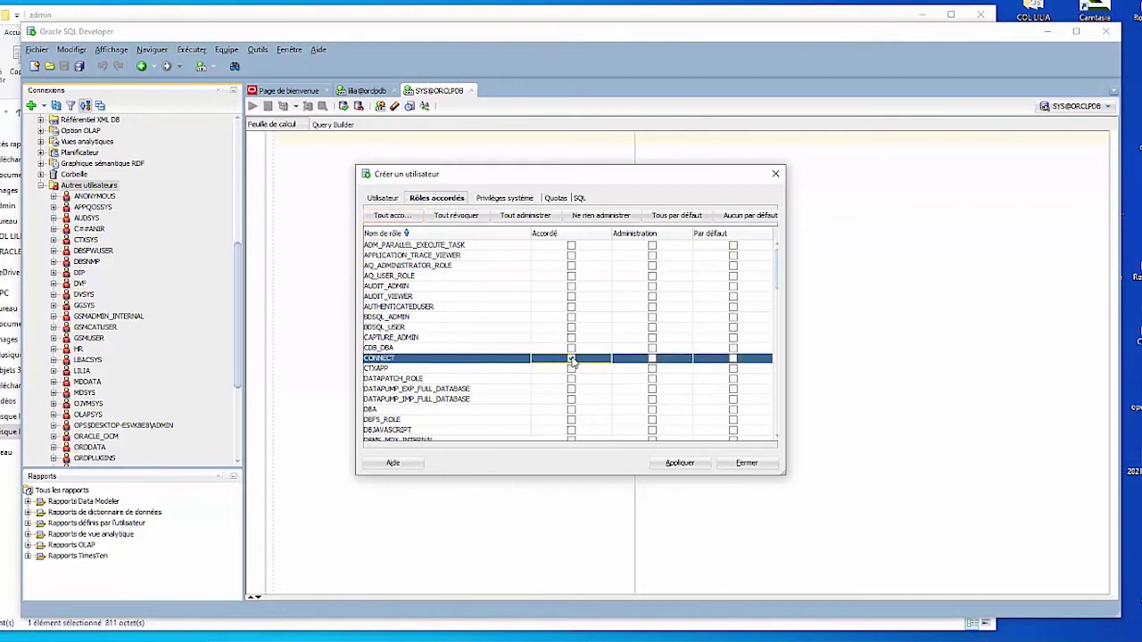
click(504, 199)
drag(767, 261, 768, 319)
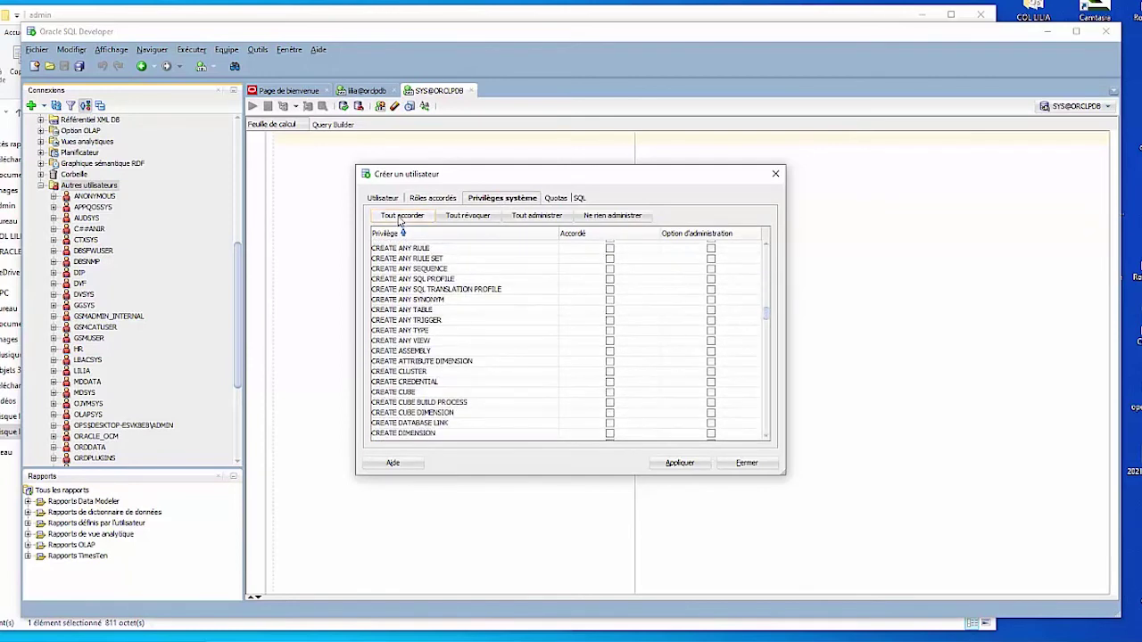
Step: Grant ANIR the CREATE SESSION system privilege from the Privilèges système list
click(766, 327)
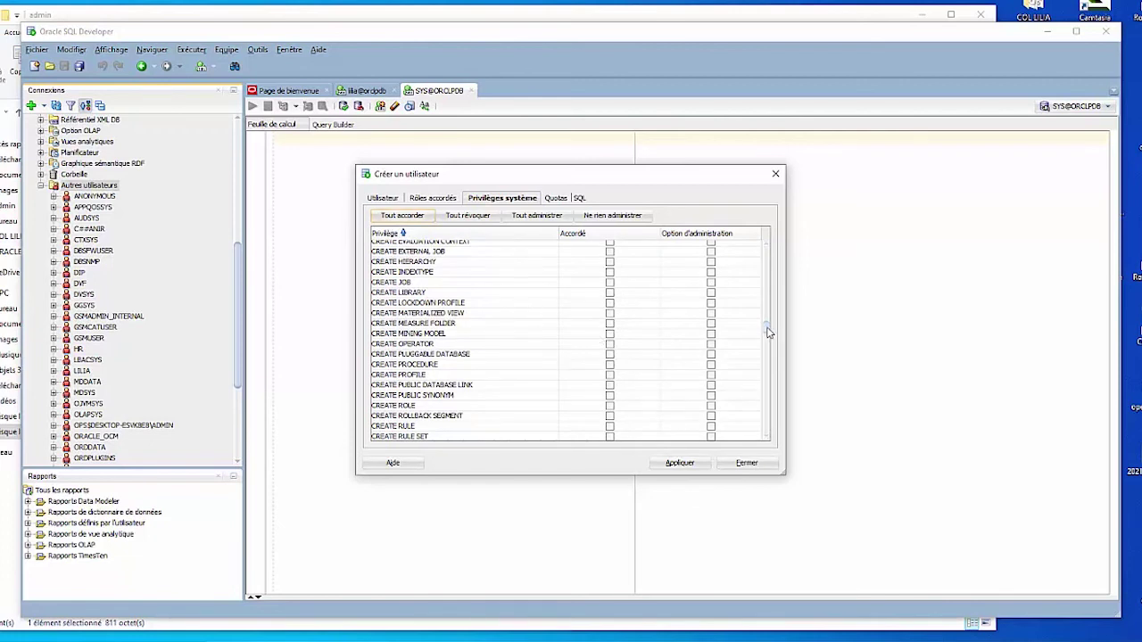
drag(767, 332, 768, 339)
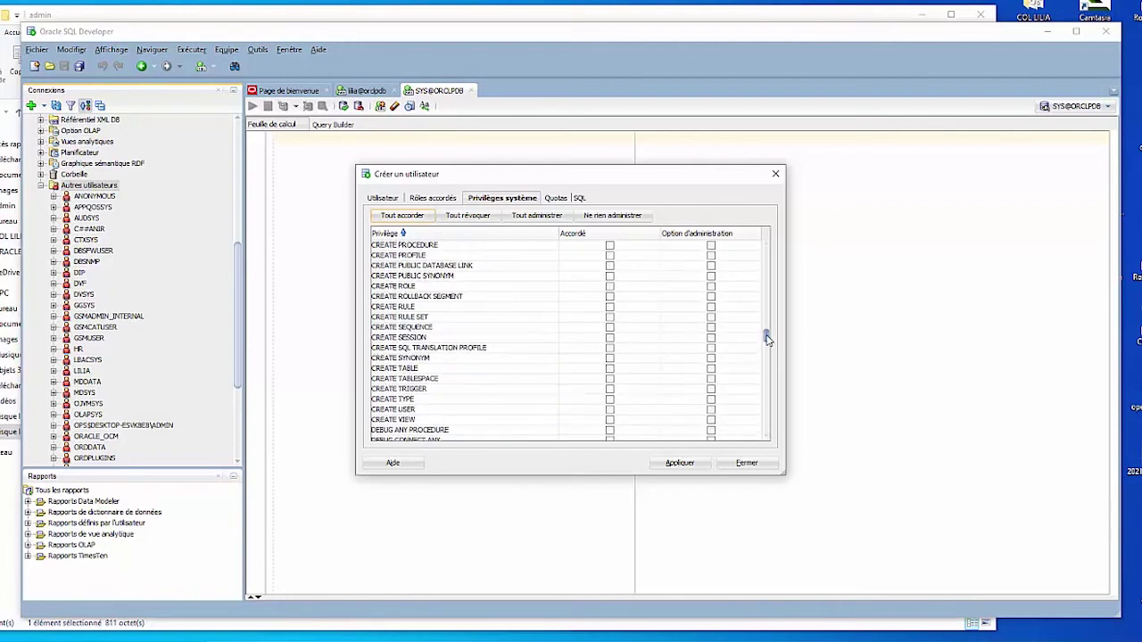
click(428, 342)
click(609, 338)
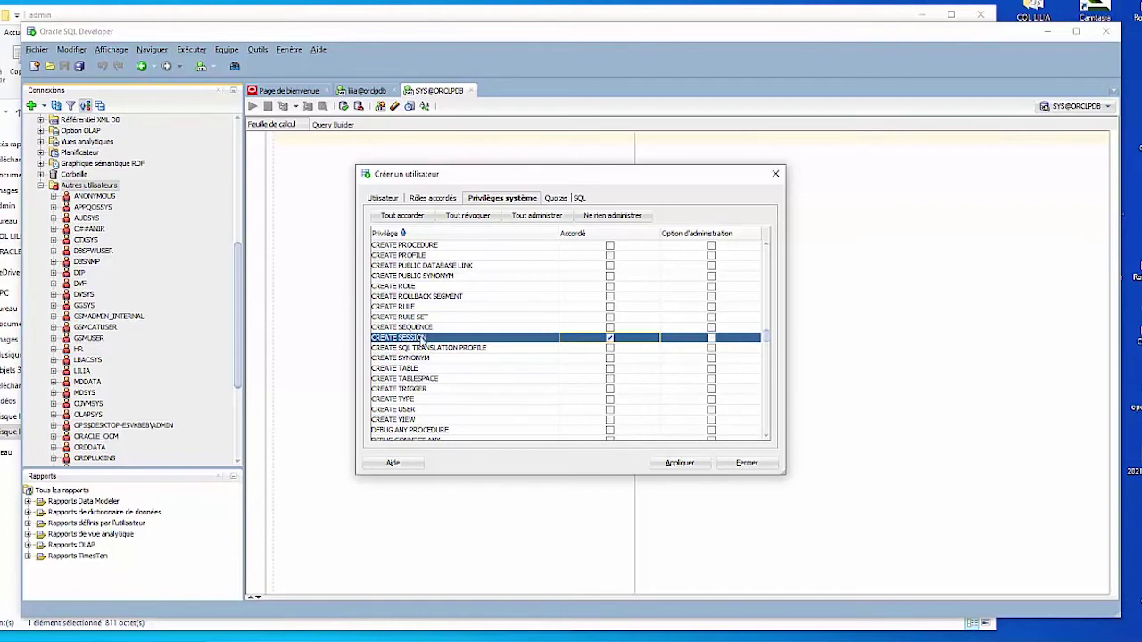
click(561, 199)
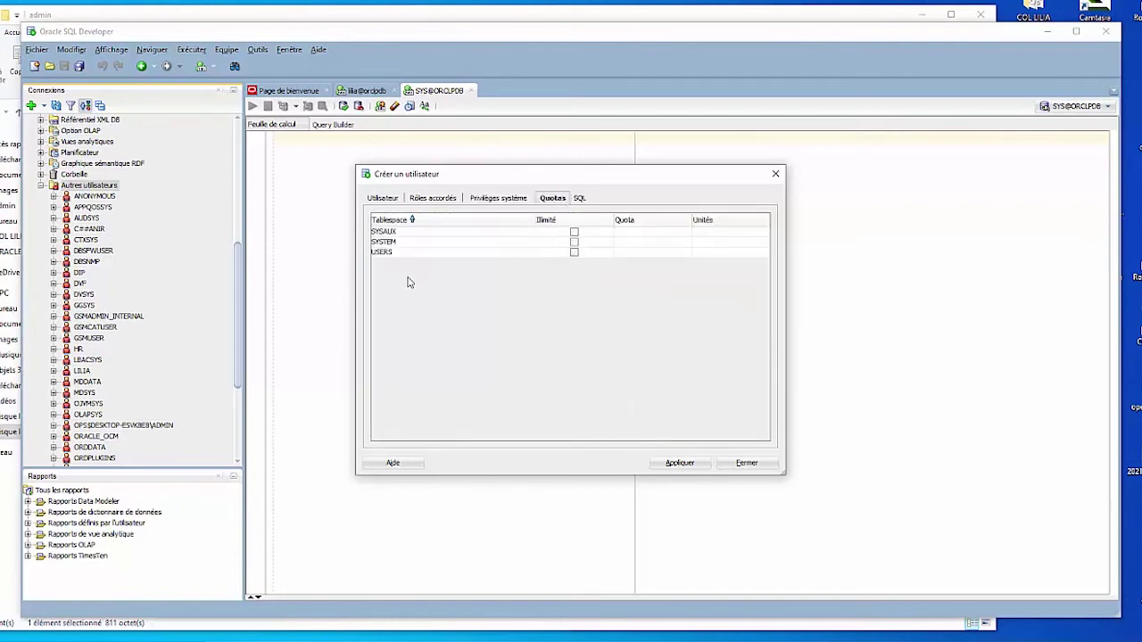
Step: Give ANIR unlimited quota on USERS and a 20 M quota on SYSTEM
click(573, 253)
click(628, 247)
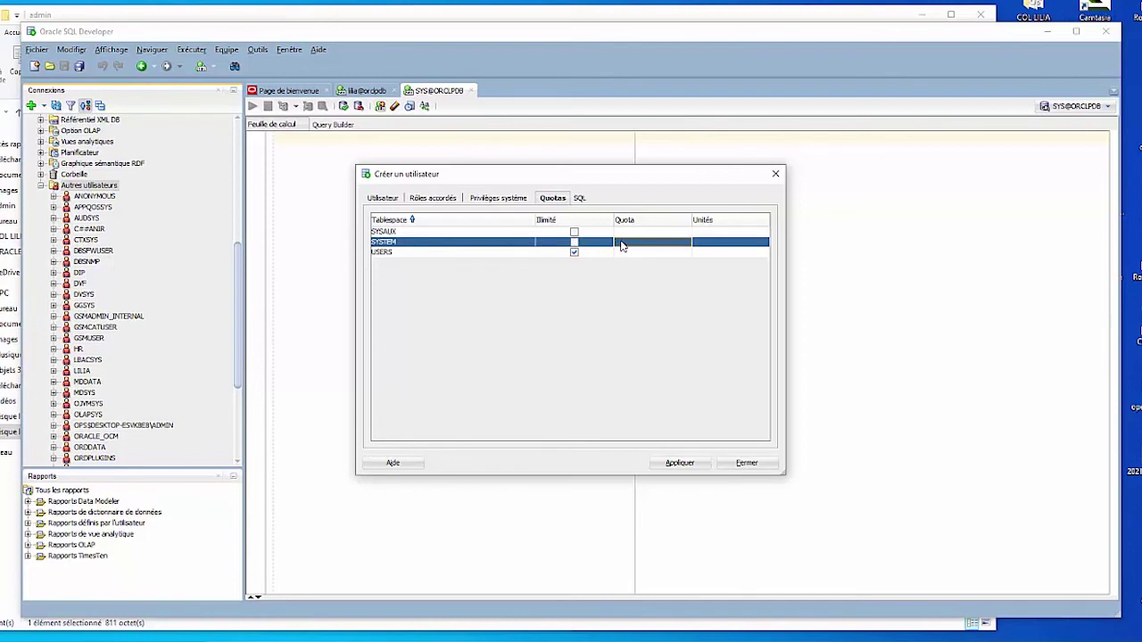
click(622, 246)
text(20)
click(711, 247)
click(712, 247)
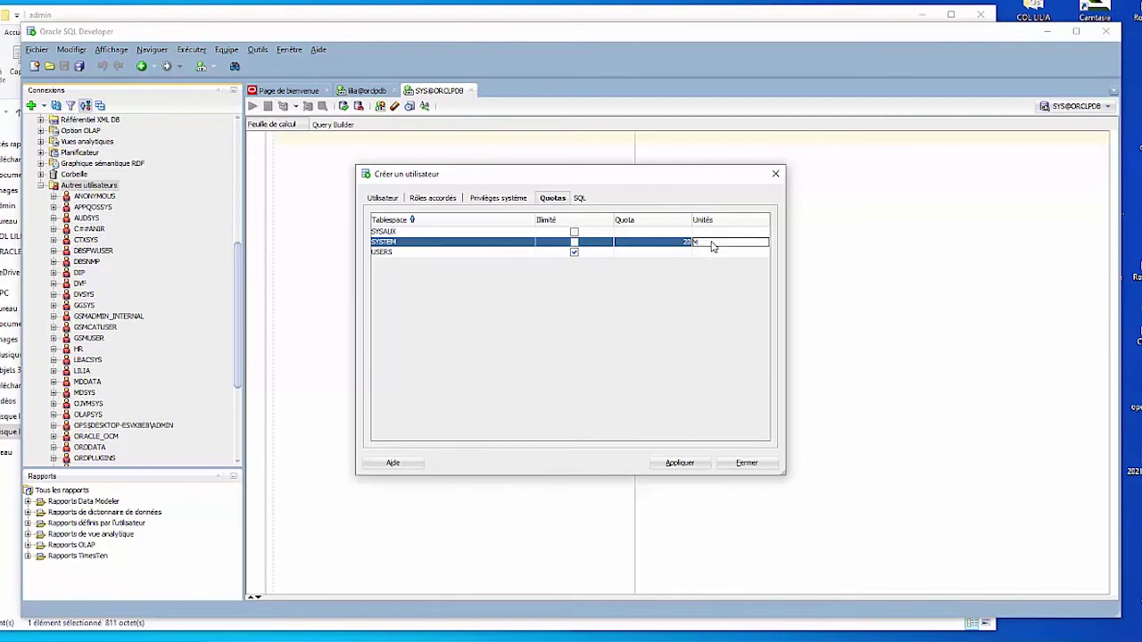
Step: Review the generated SQL, apply it to create ANIR, and dismiss the success message
click(577, 198)
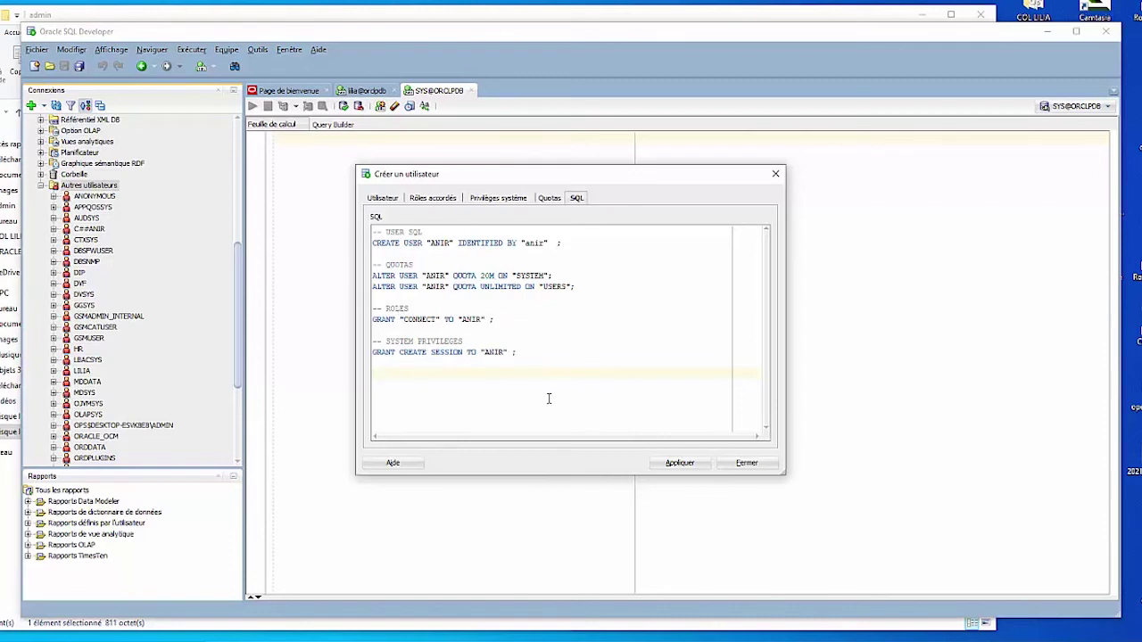
click(681, 464)
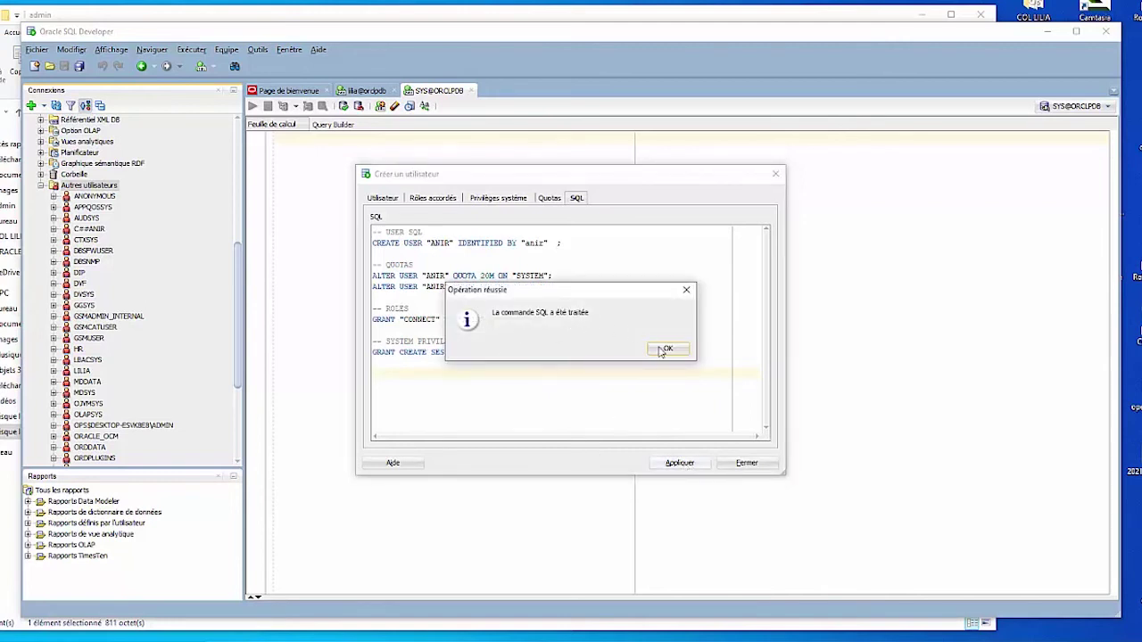
click(667, 348)
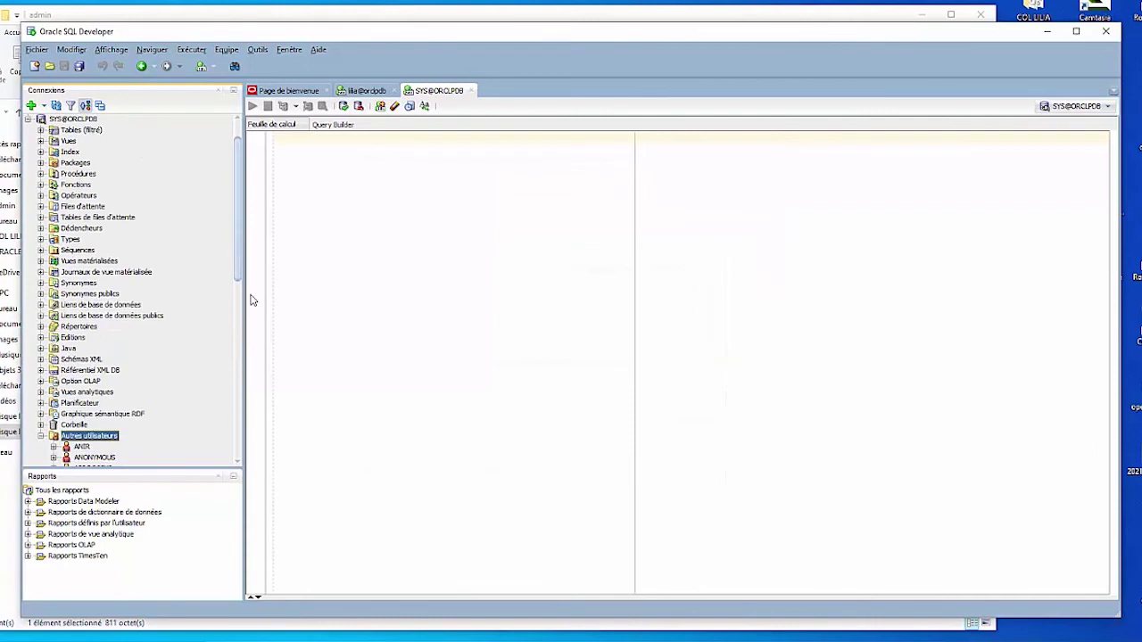
Step: Check ANIR now appears under Autres utilisateurs, then bring SQL Plus forward
drag(239, 282, 238, 333)
click(83, 317)
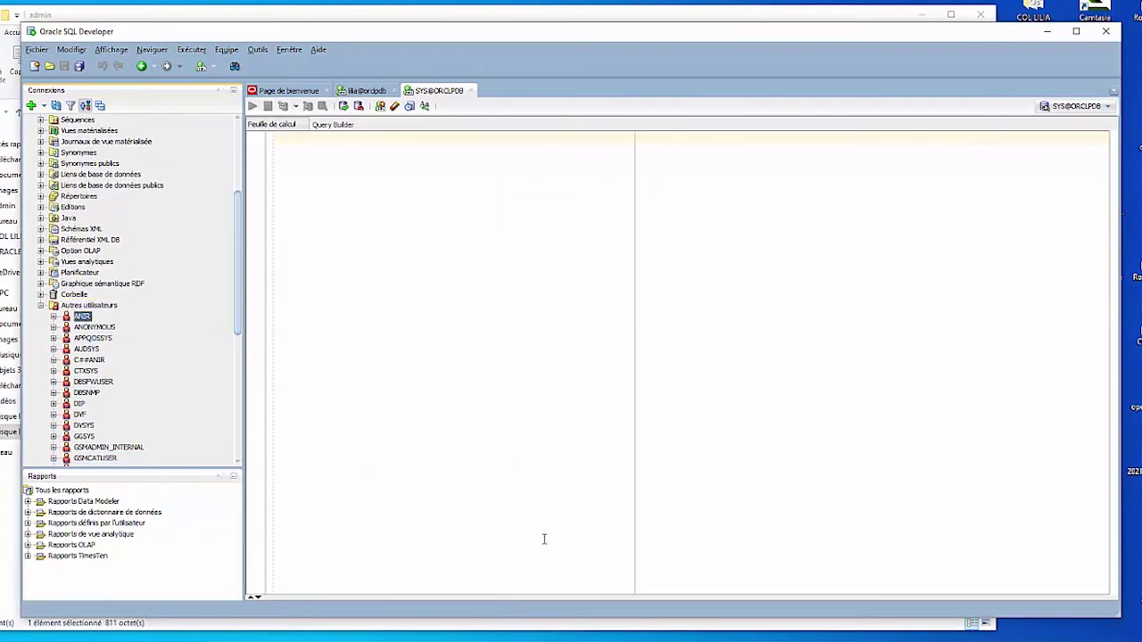
click(441, 635)
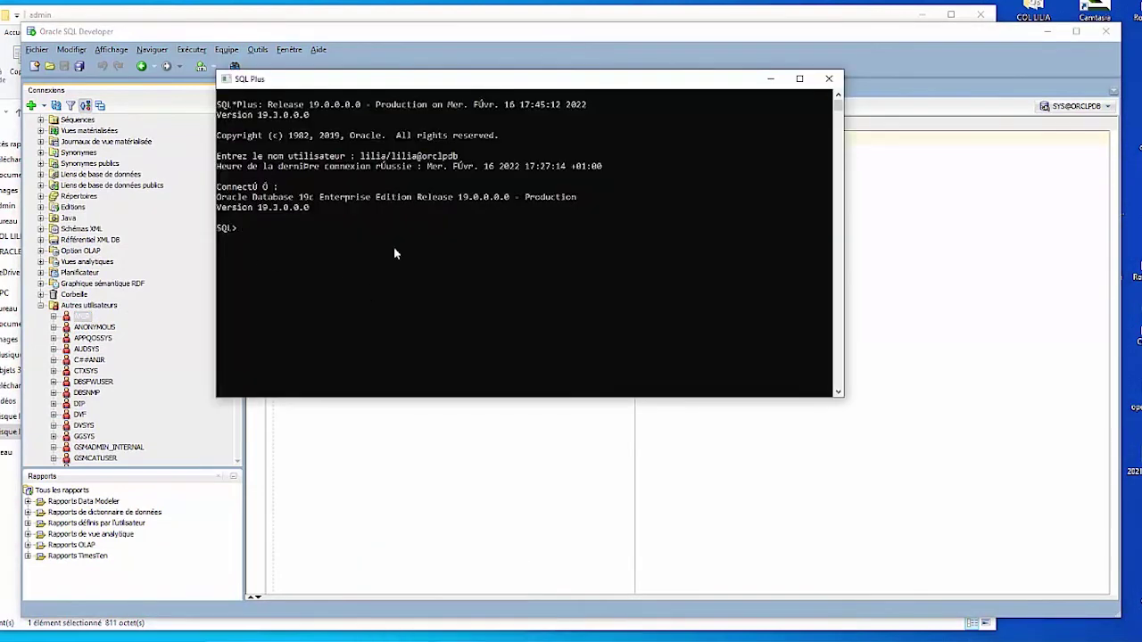
Step: Log SQL*Plus in as ANIR to orcl with the conn command and ANIR's password
text(CON)
key(BackSpace)
key(BackSpace)
text(onn)
text(IR)
text(orclpdb)
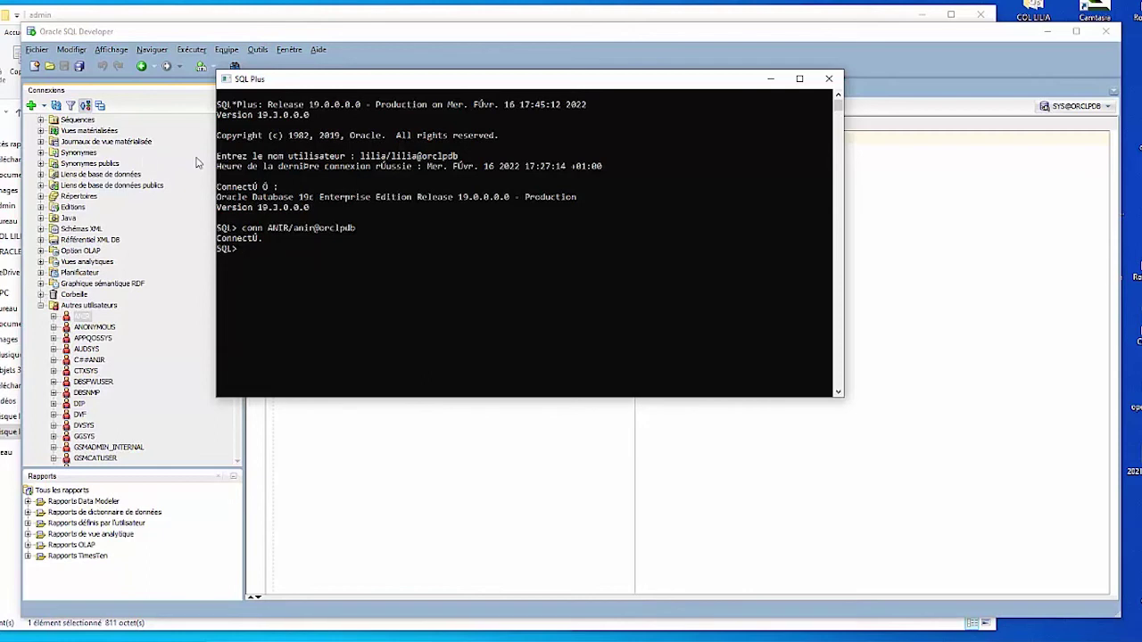
Step: Back in SQL Developer, collapse Autres utilisateurs and start a new connection
click(197, 163)
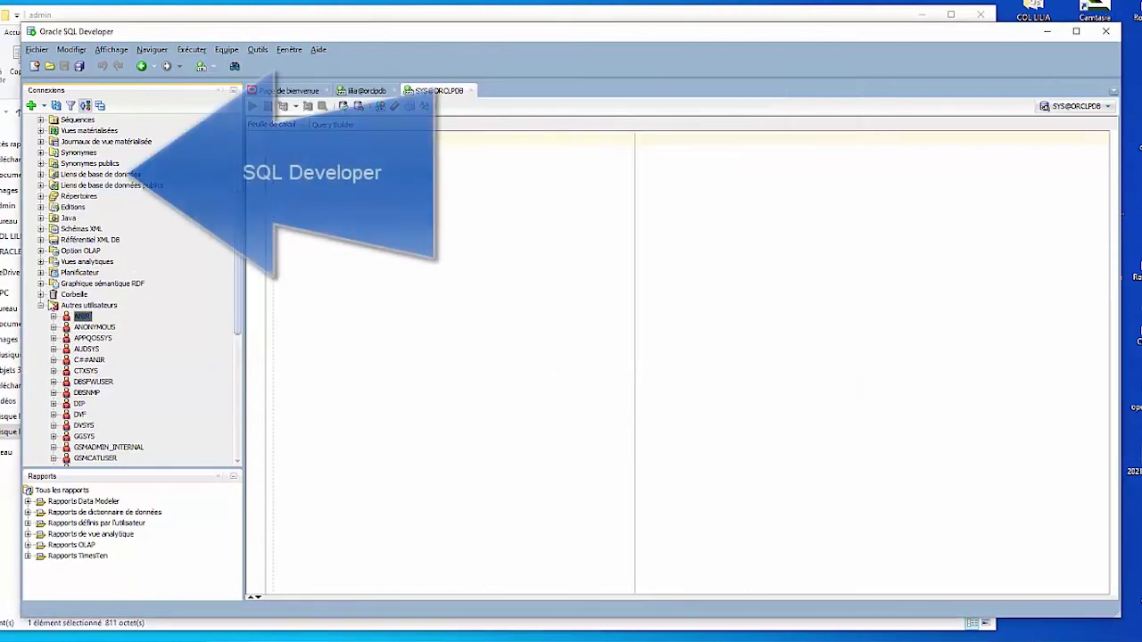
click(40, 305)
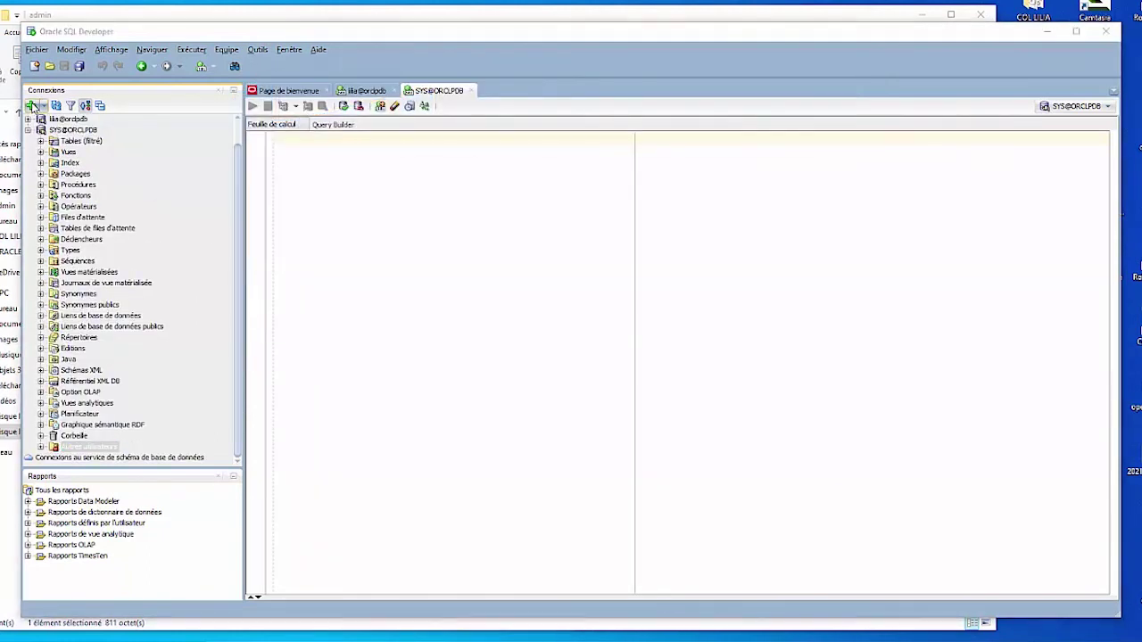
click(31, 105)
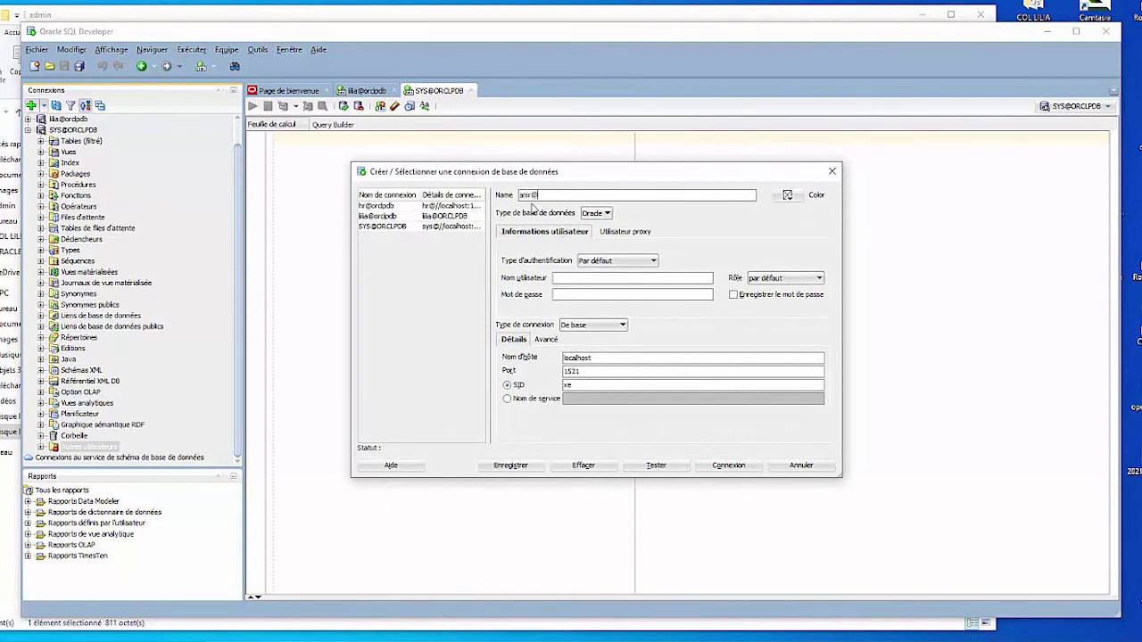
Step: Name the connection anir@orclpdb and set it to TNS with network alias ORCLPDB
text(anir@orclpdb)
click(547, 400)
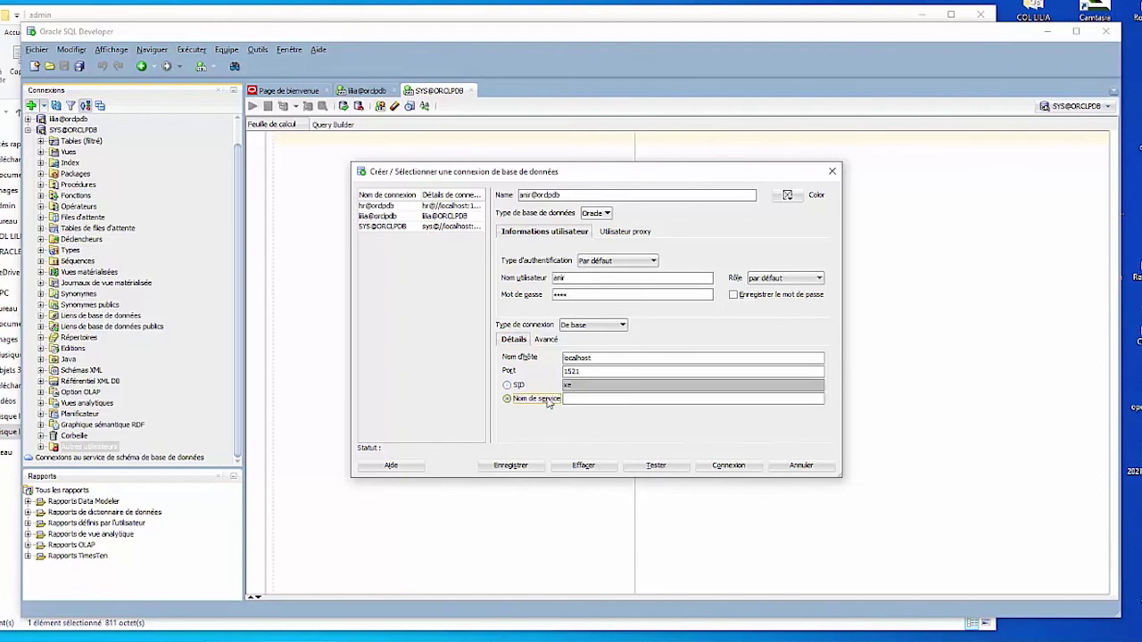
click(603, 327)
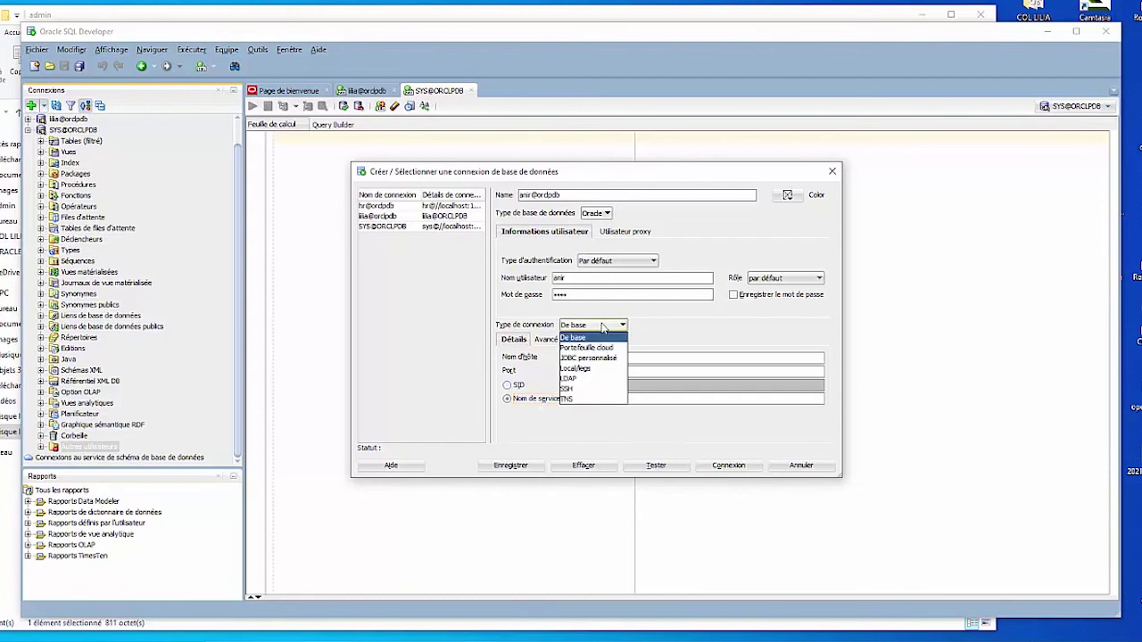
click(569, 399)
click(657, 365)
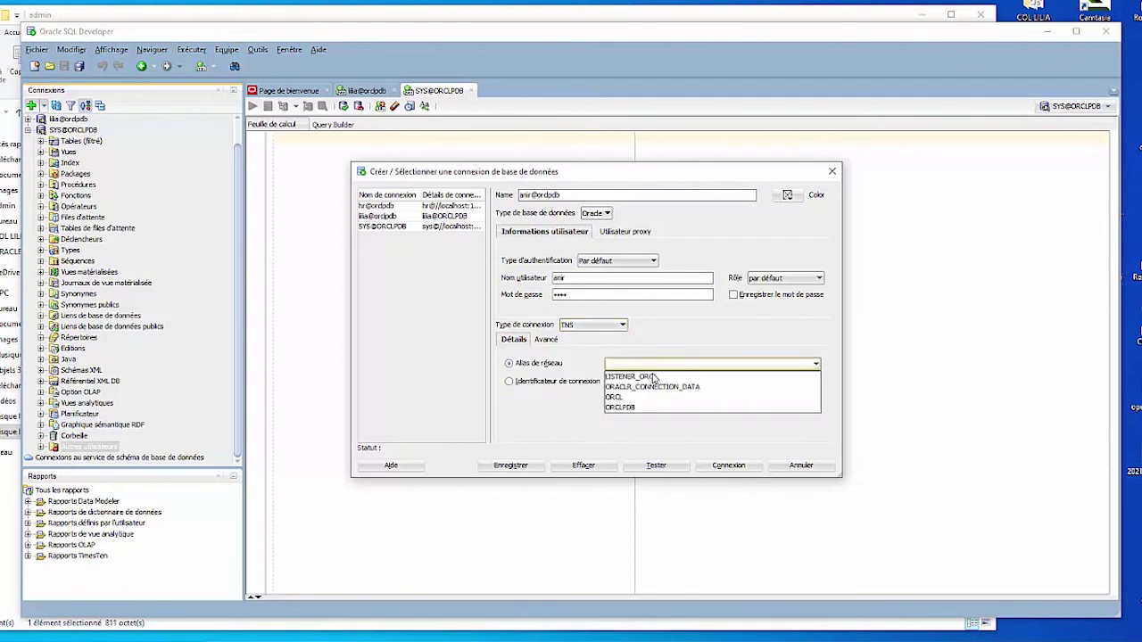
click(646, 398)
click(651, 357)
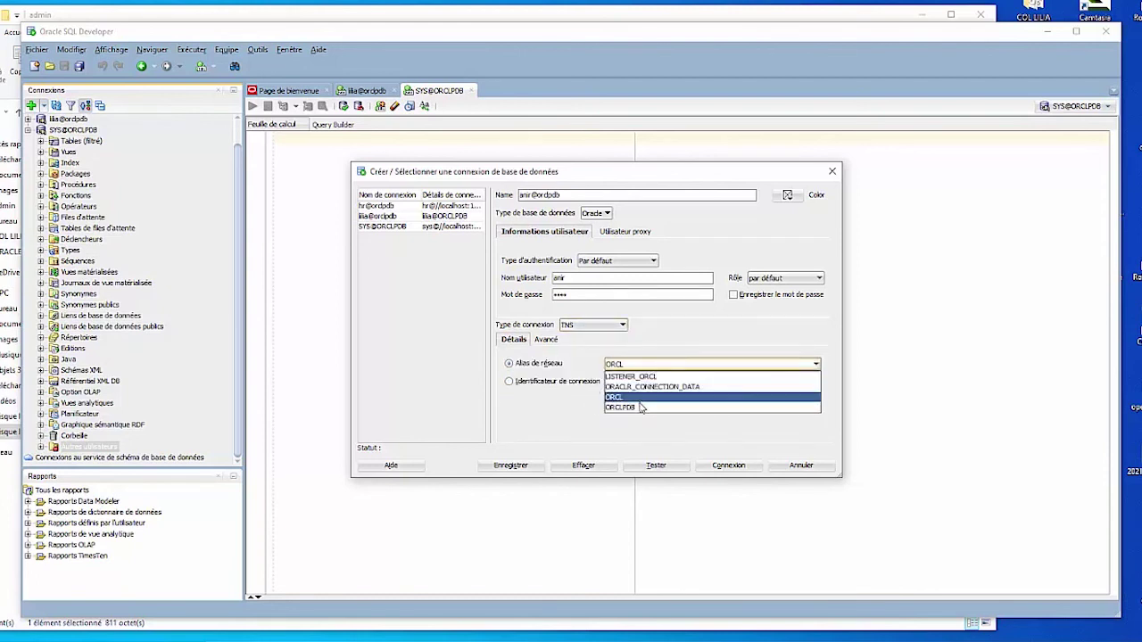
click(642, 407)
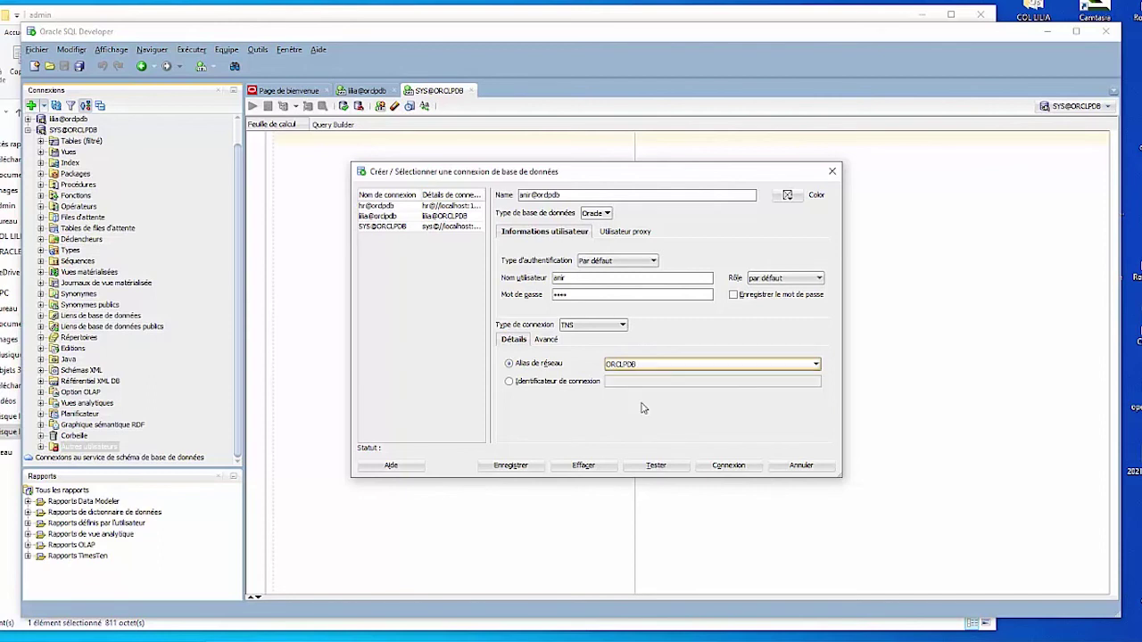
Step: Save the password, test the connection successfully, save it and connect
click(733, 296)
click(656, 465)
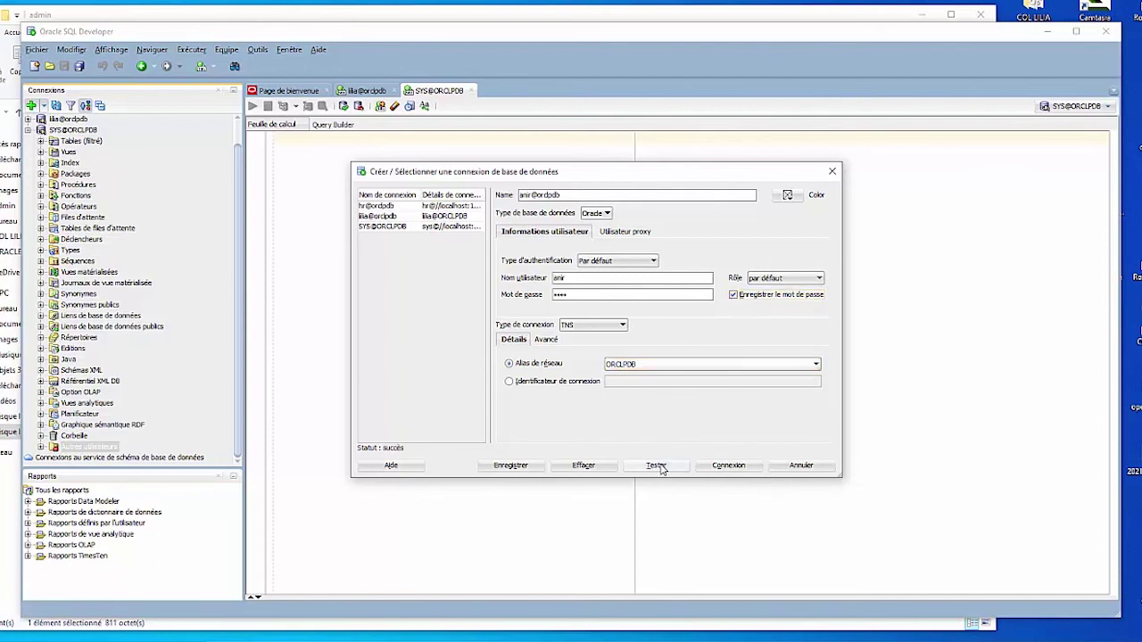
click(510, 466)
click(728, 466)
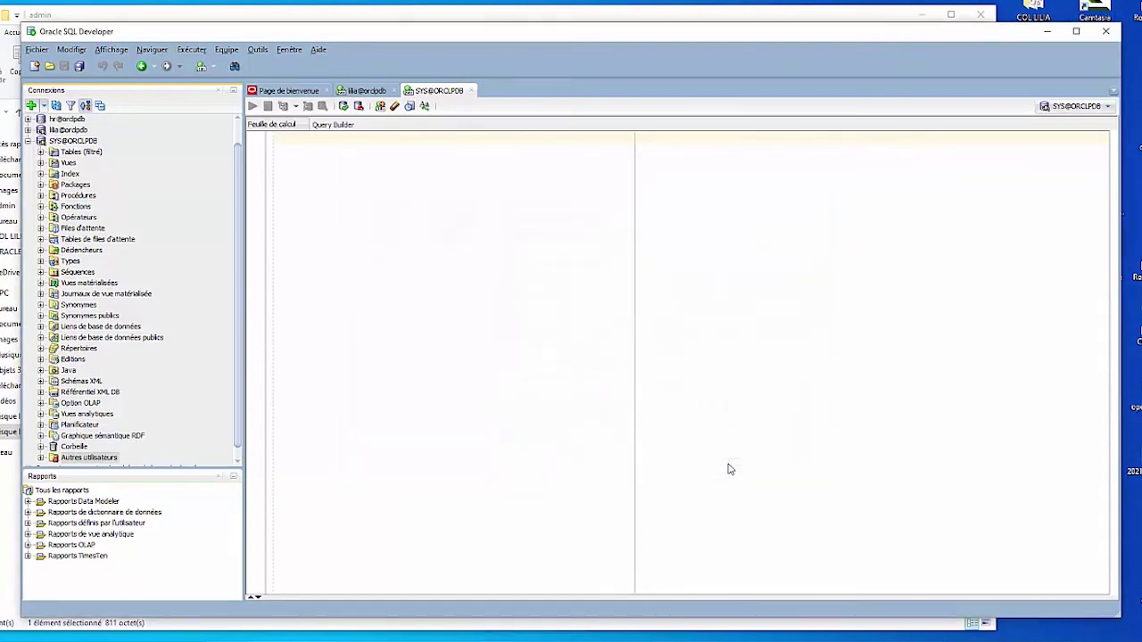
Step: Expand anir@orclpdb and write create table client( num_client NUMBER ); in its worksheet
click(29, 143)
click(28, 132)
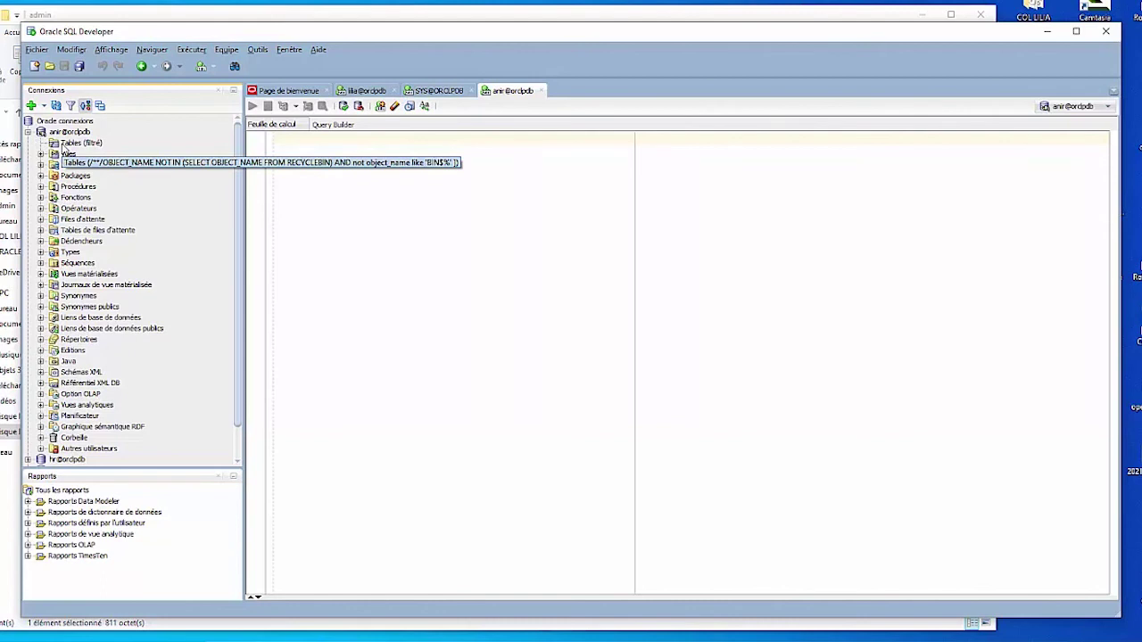
click(310, 156)
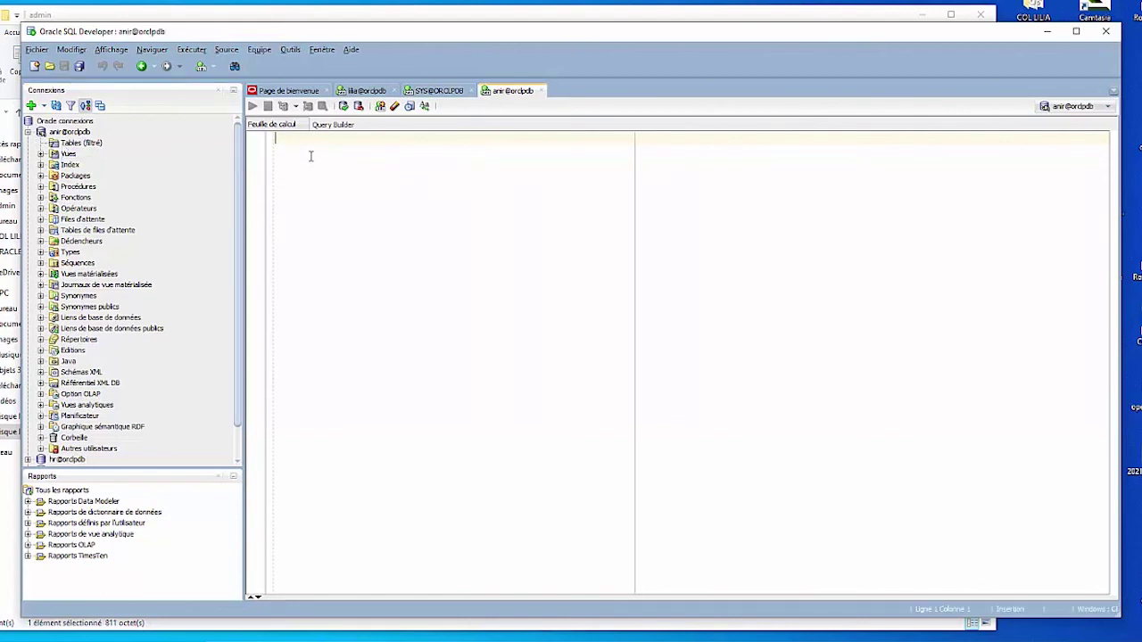
text(create)
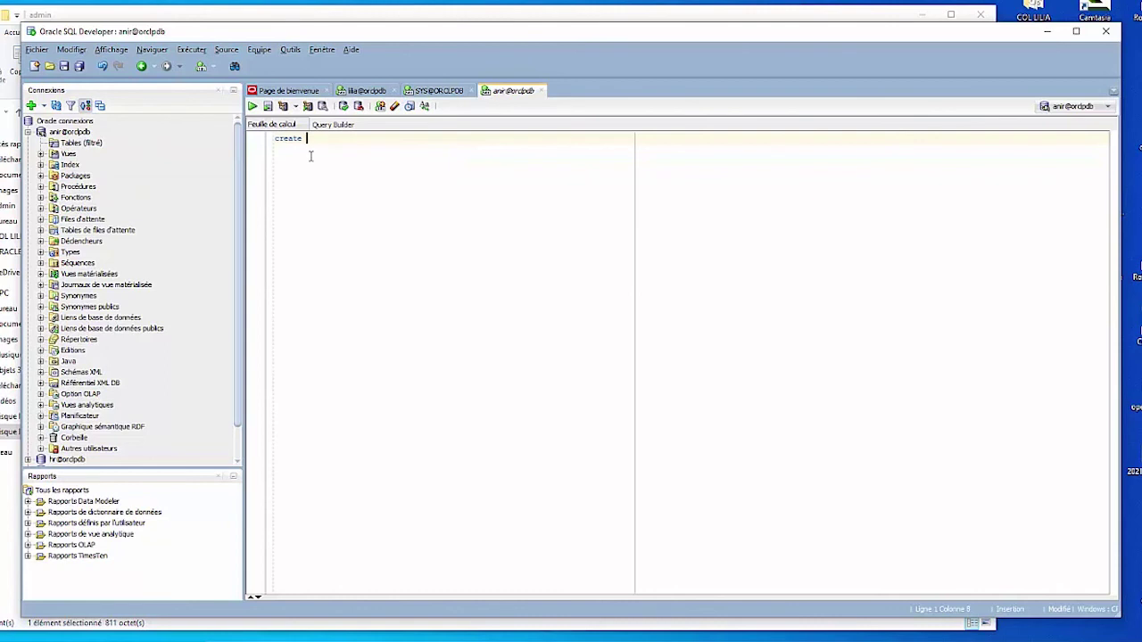
text( table c)
text(um)
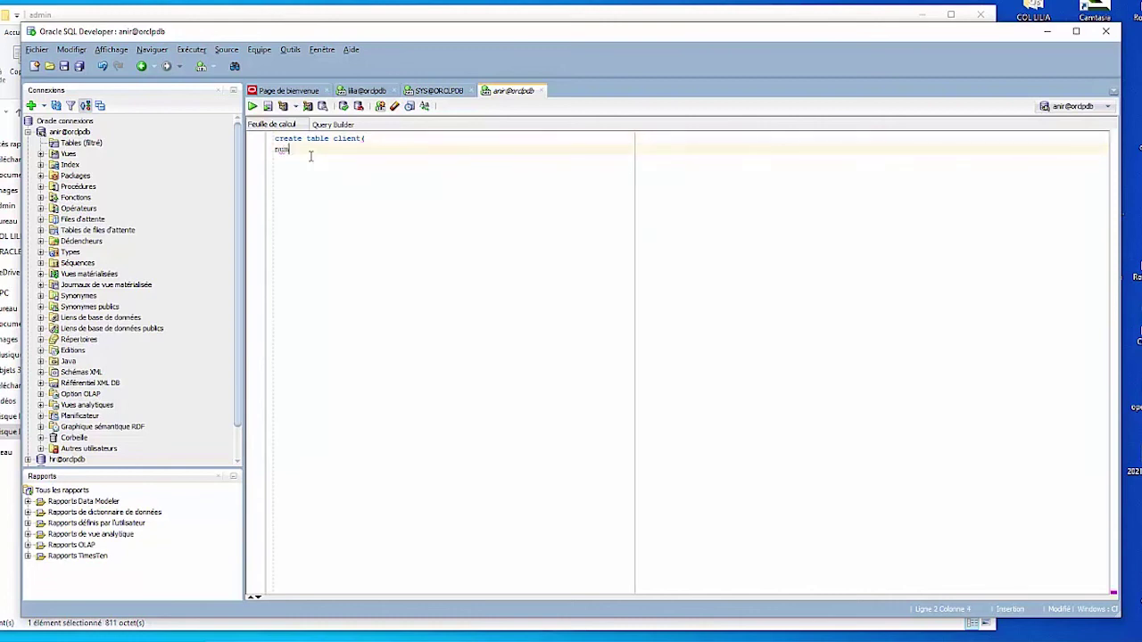
text(_c)
key(BackSpace)
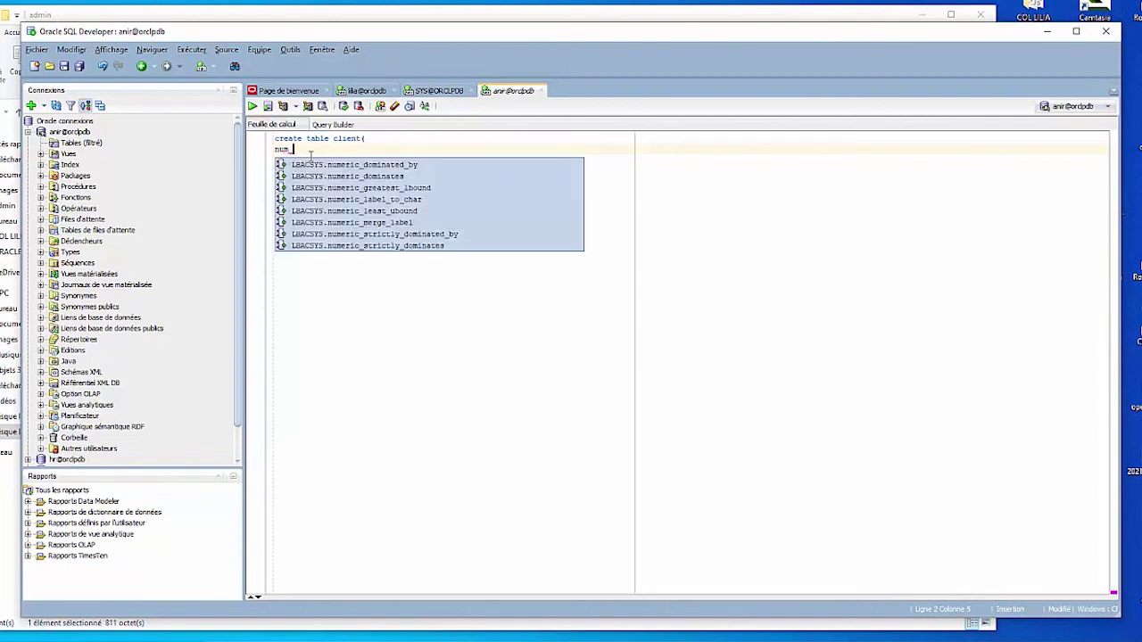
text(client)
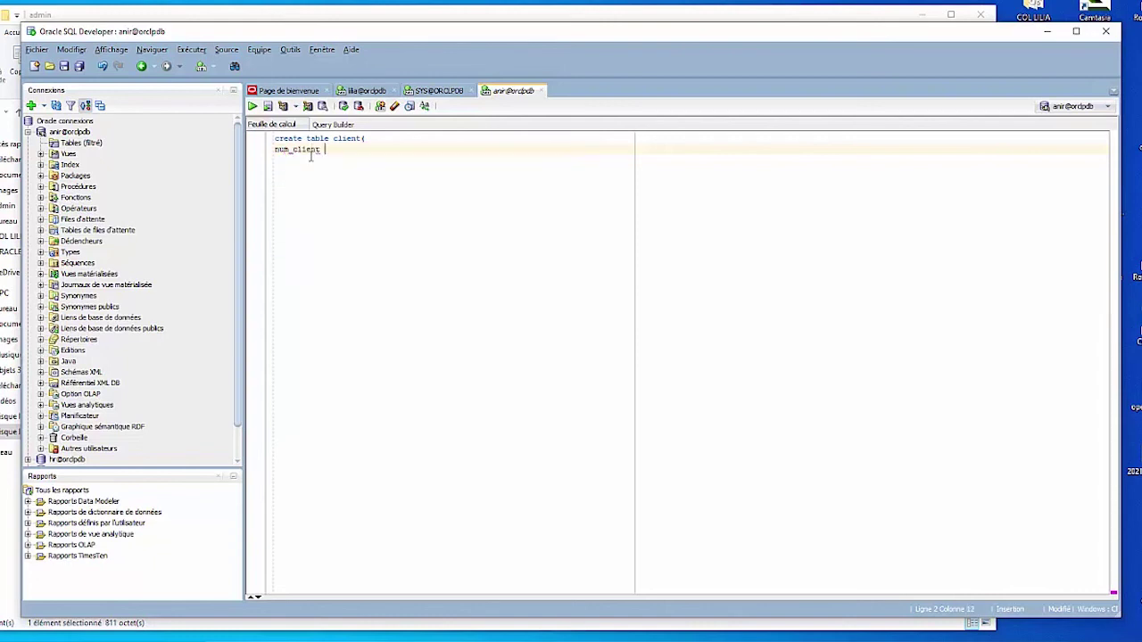
text( NUMBER)
key(ctrl+space)
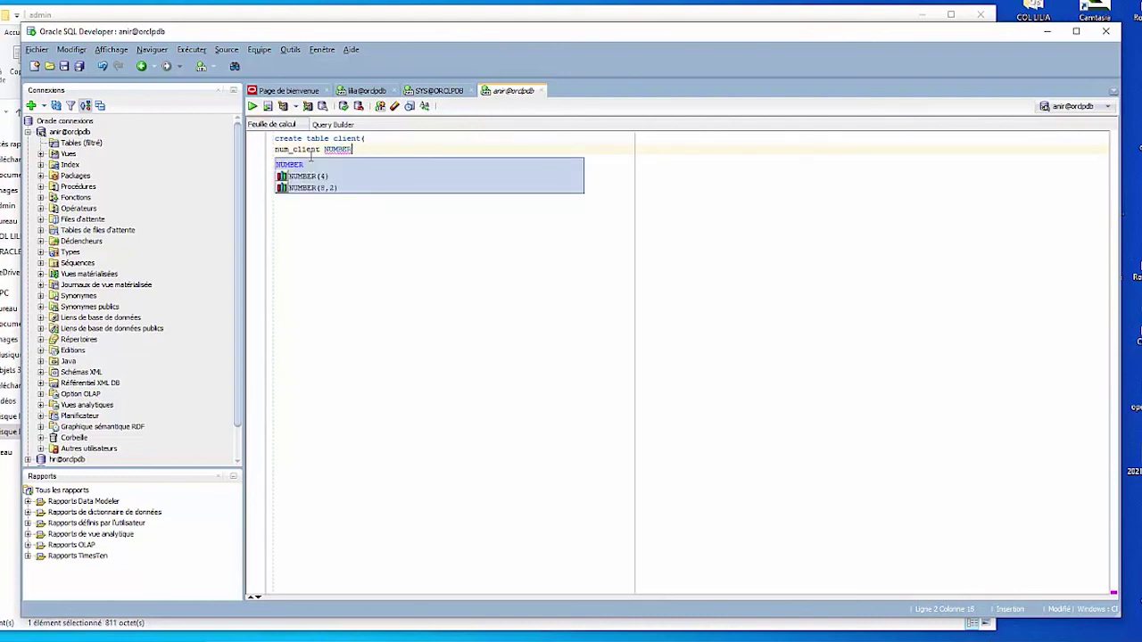
key(Return)
key(Return)
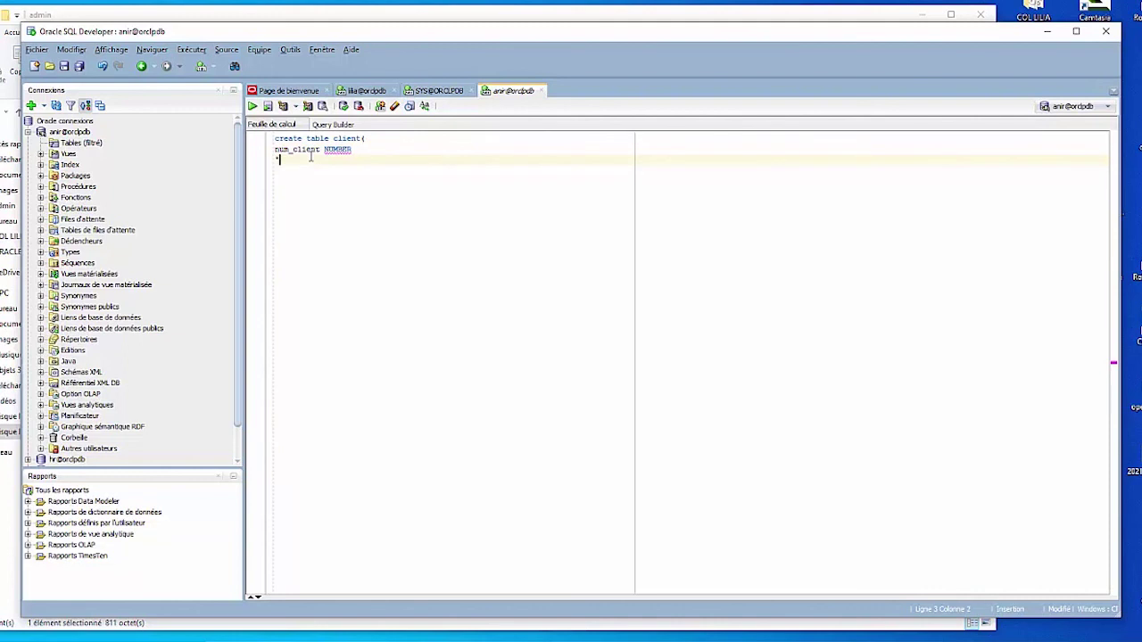
key(BackSpace)
text();)
Step: Run the create table client script and read its insufficient privileges error
click(253, 106)
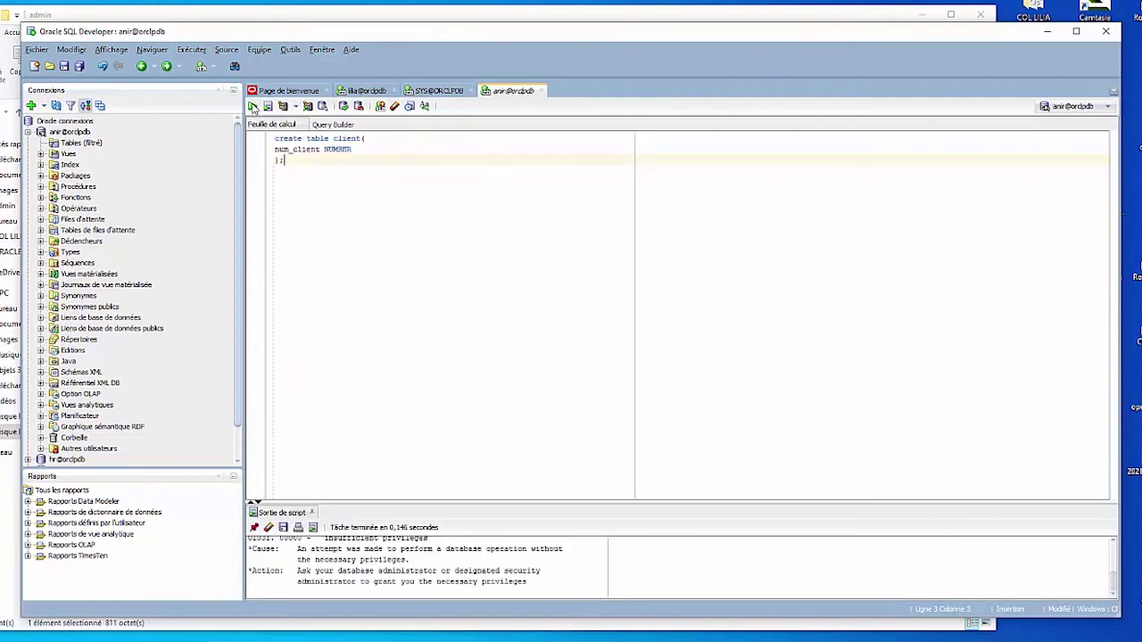
drag(391, 502, 403, 431)
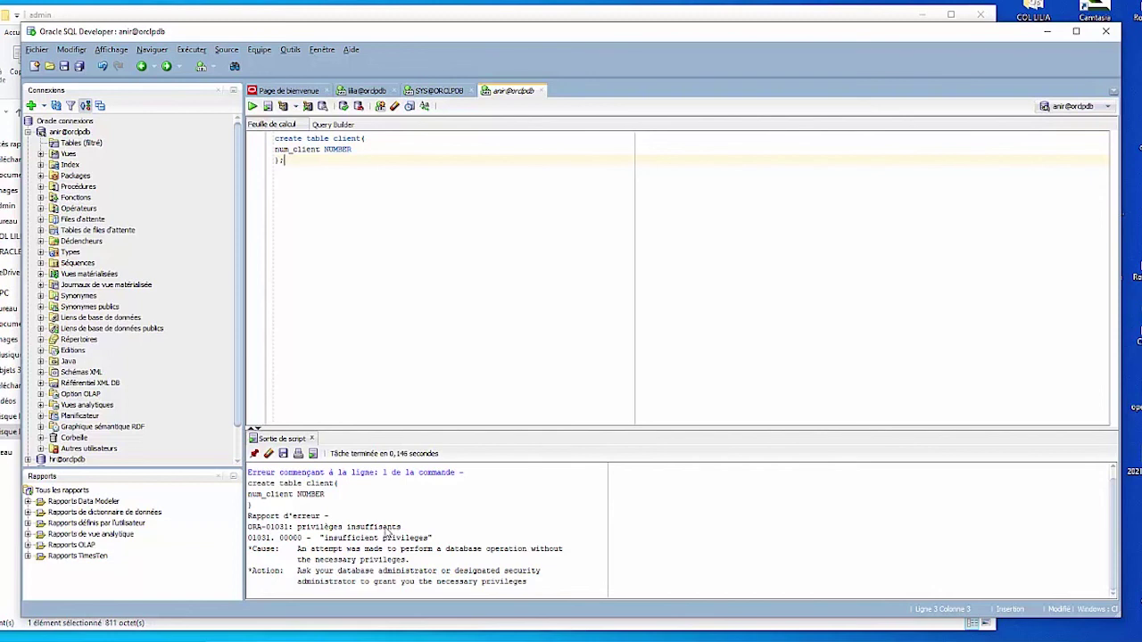
key(alt+Tab)
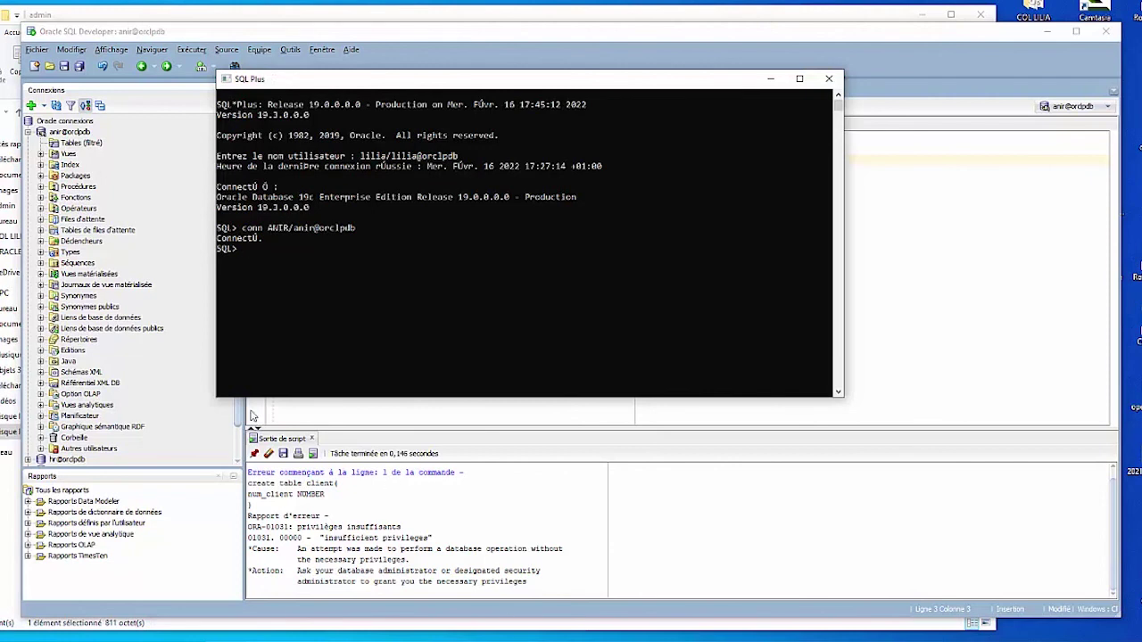
click(171, 300)
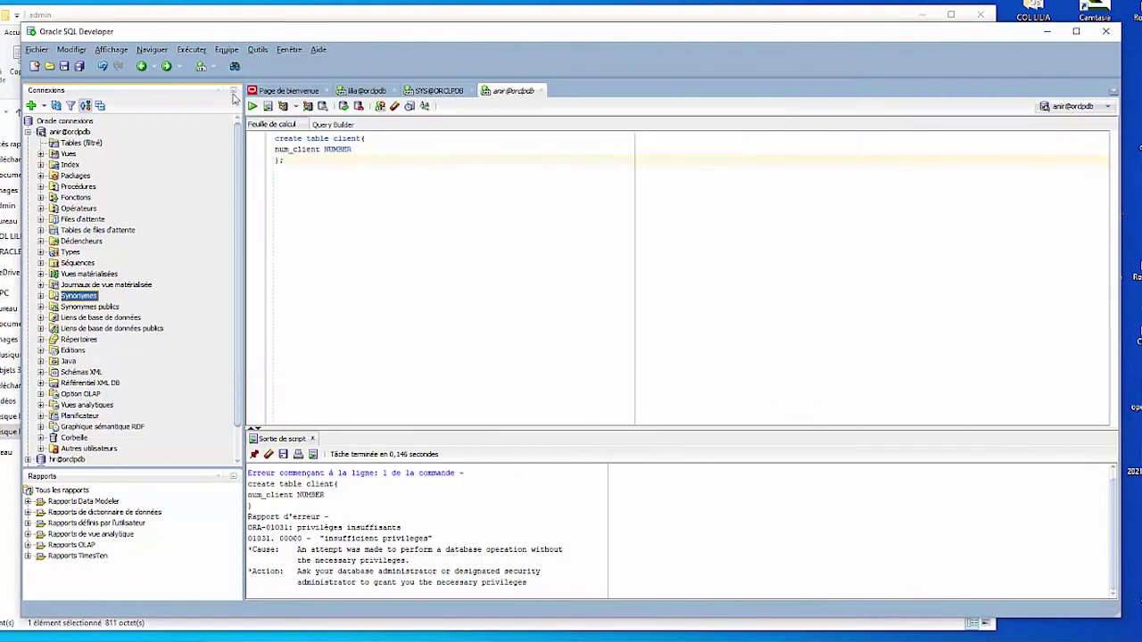
Step: Collapse anir@orclpdb and list the Autres utilisateurs under SYS@ORCLPDB
click(28, 132)
click(28, 164)
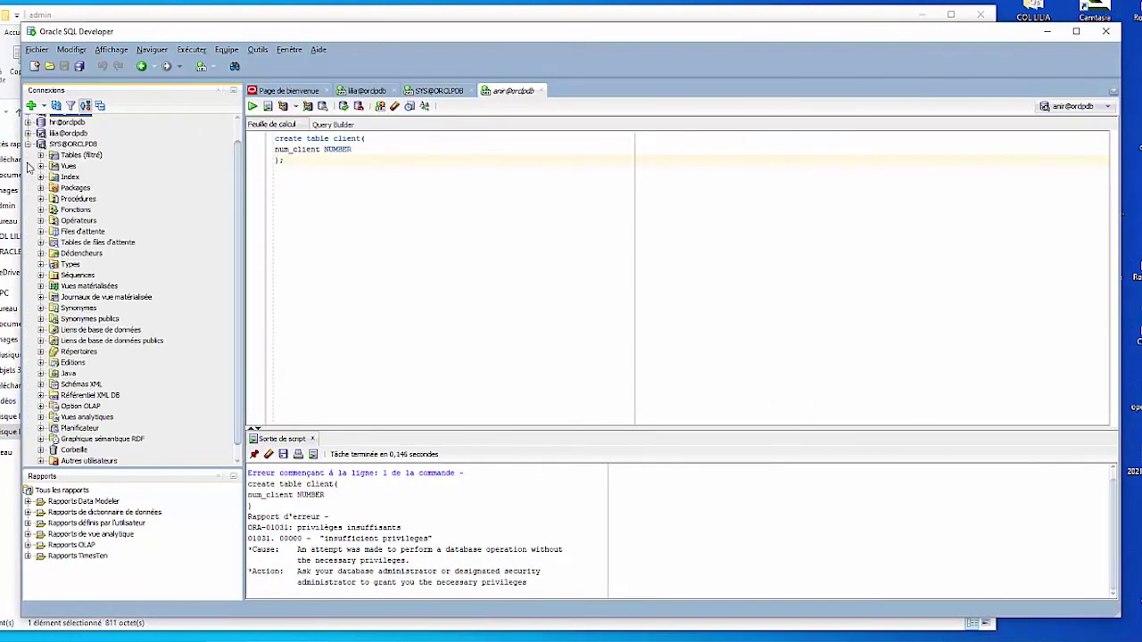
scroll(237, 243, down, 1)
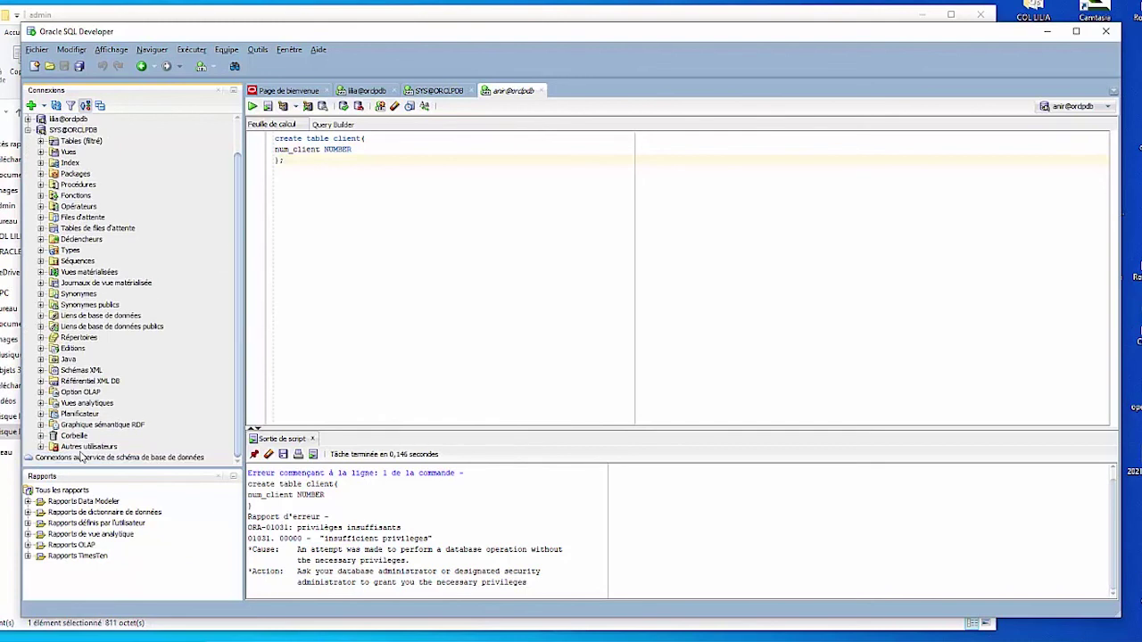
click(85, 447)
click(41, 446)
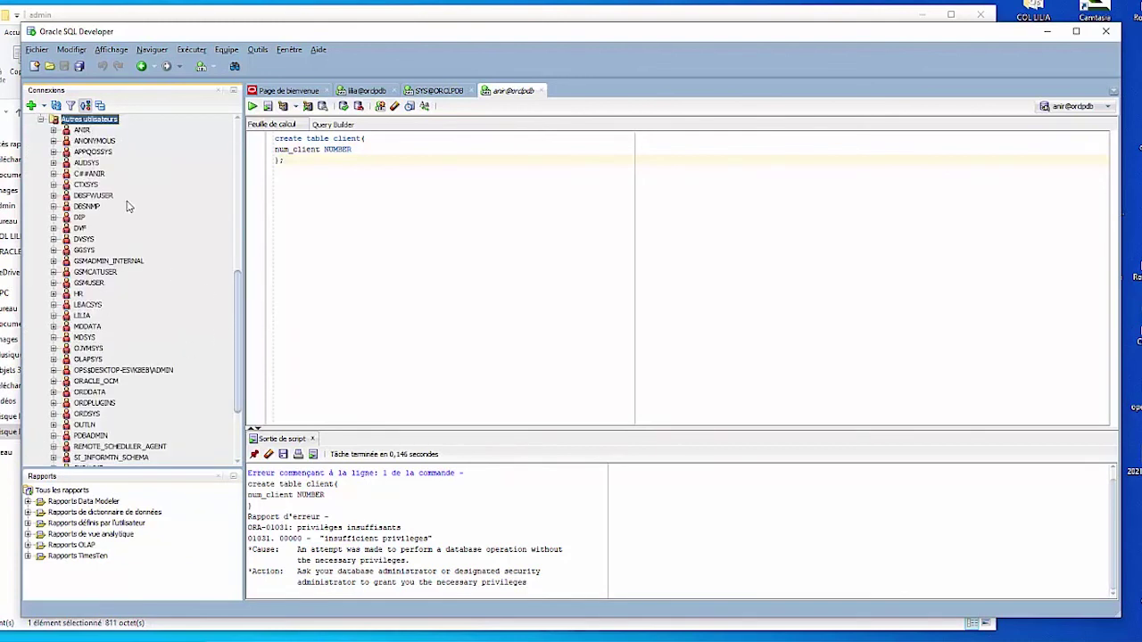
Step: Edit user ANIR and grant the CREATE TABLE system privilege alongside CREATE SESSION, applying the change
right_click(87, 131)
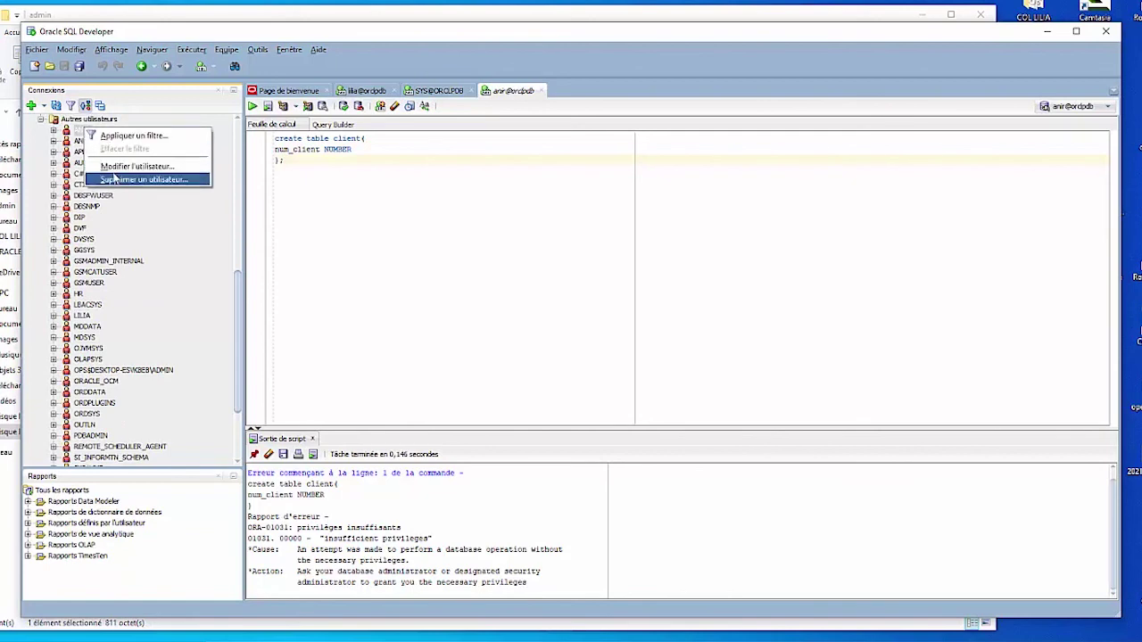
click(136, 166)
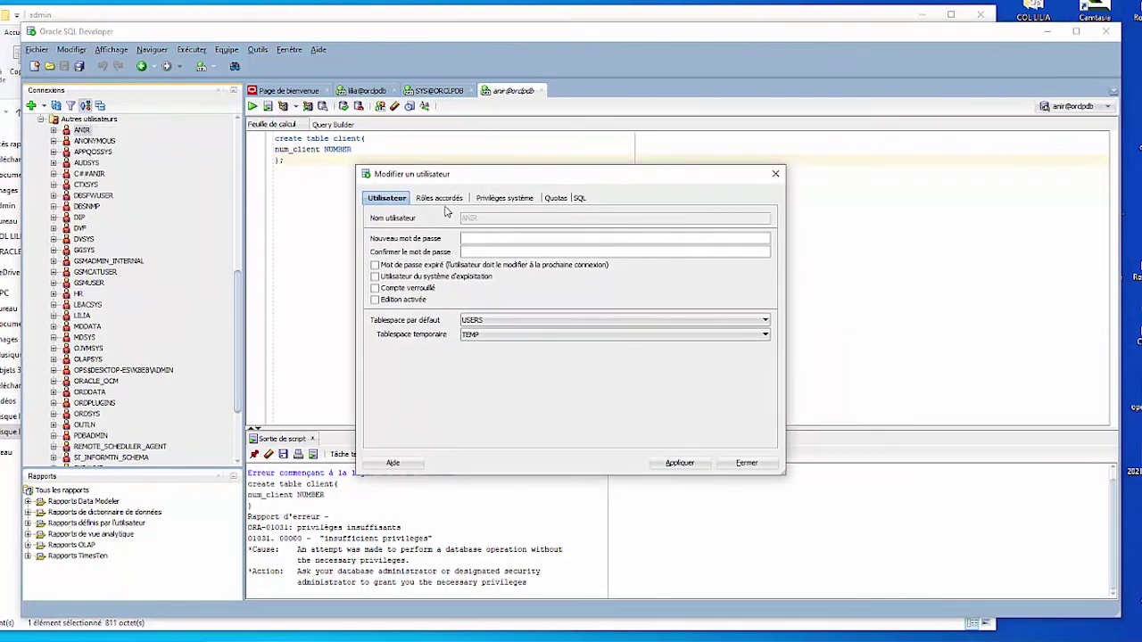
click(500, 198)
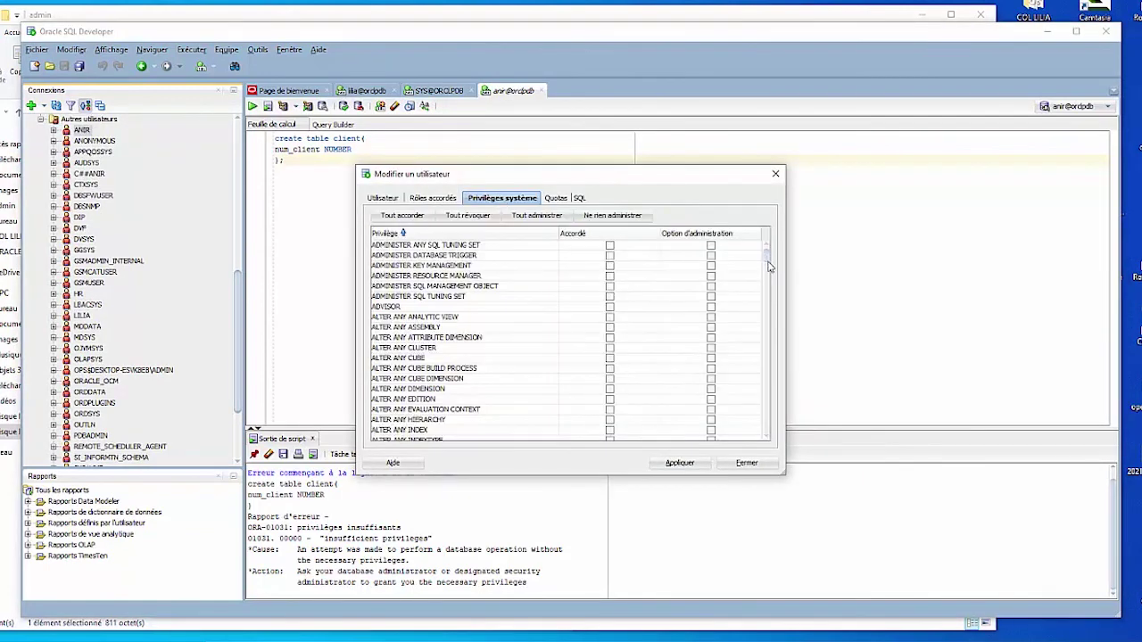
drag(766, 260, 768, 342)
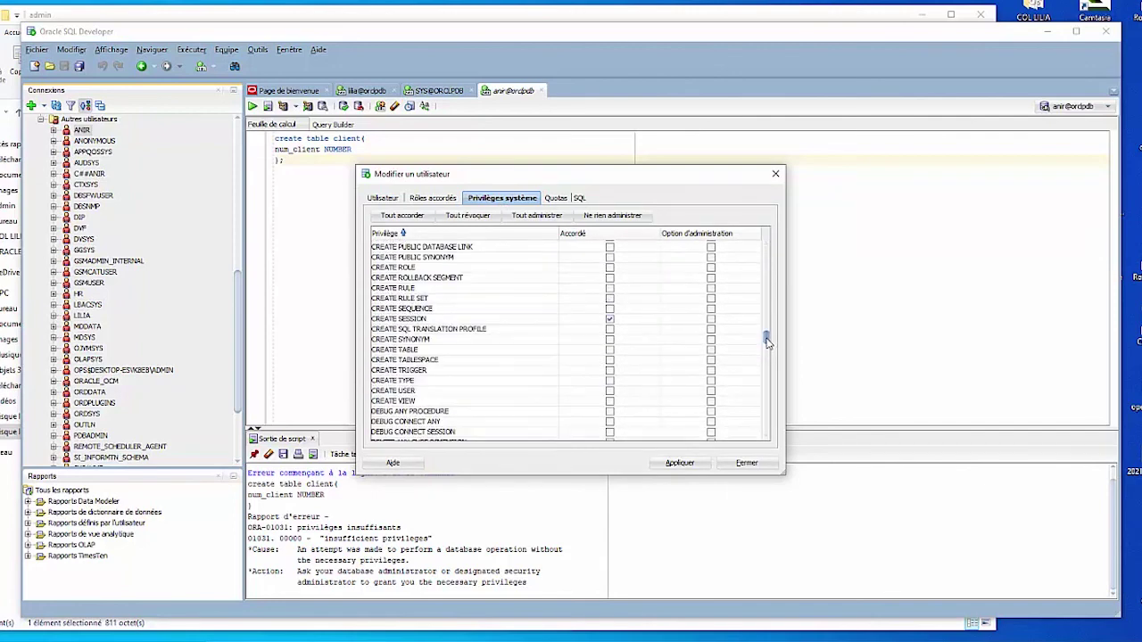
click(420, 349)
click(610, 350)
click(678, 463)
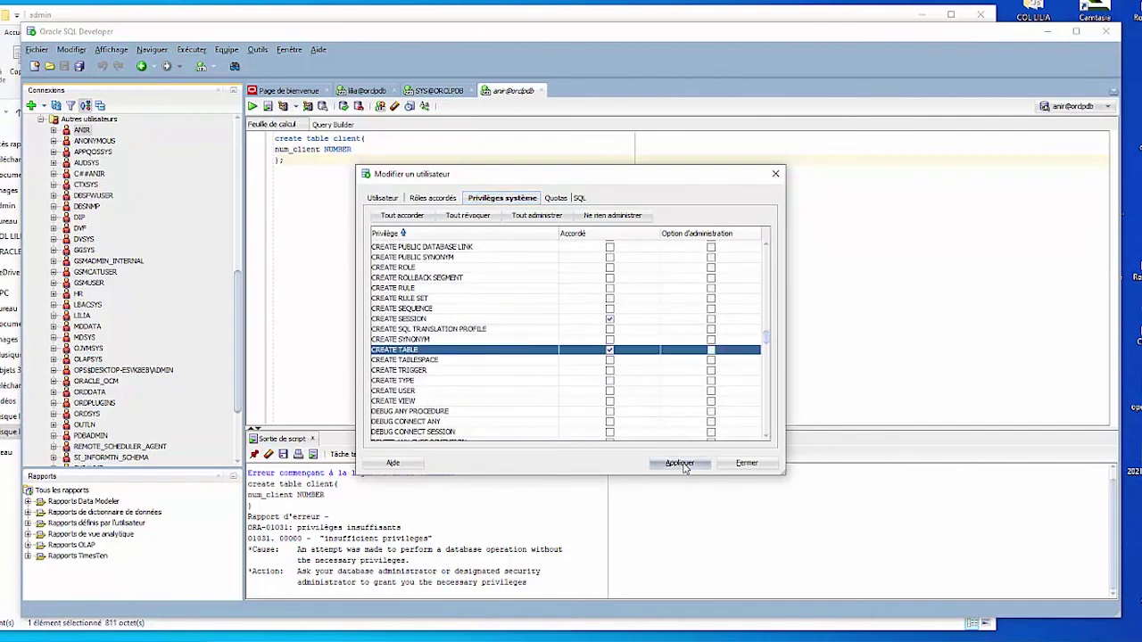
click(668, 350)
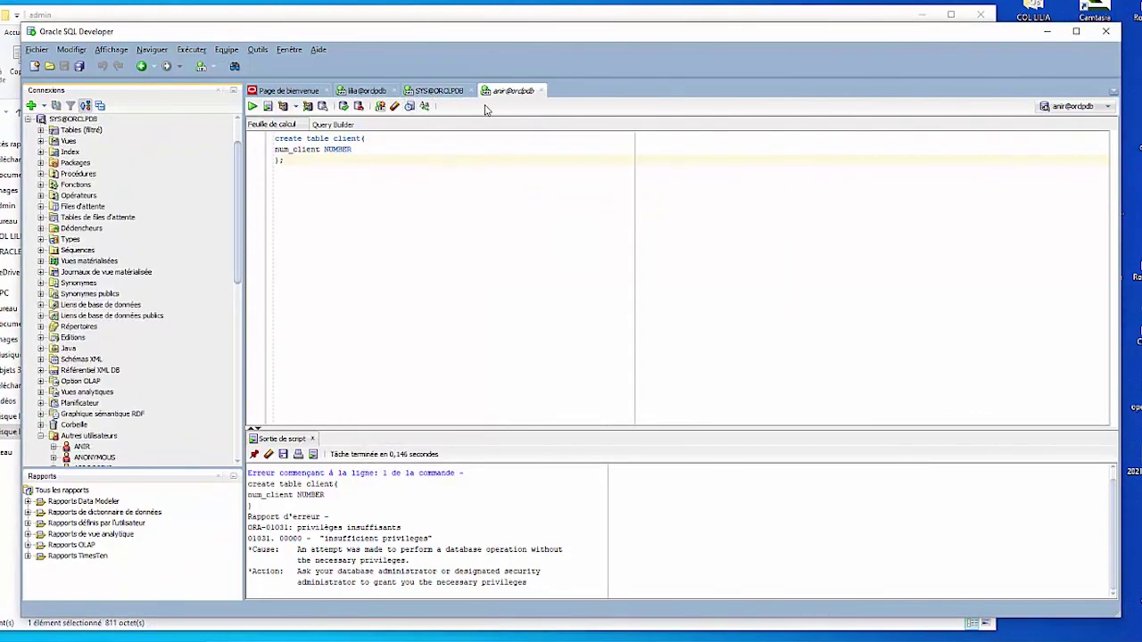
Step: Rerun the CLIENT create-table script in the anir worksheet, then browse SYS@ORCLPDB's Tables node
click(510, 93)
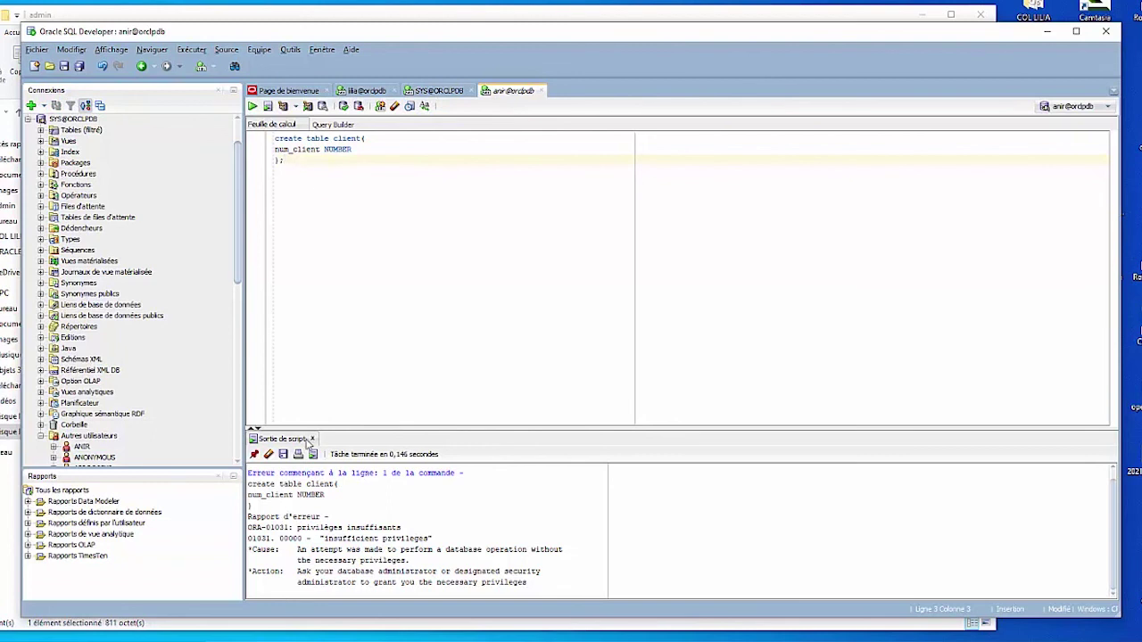
click(253, 106)
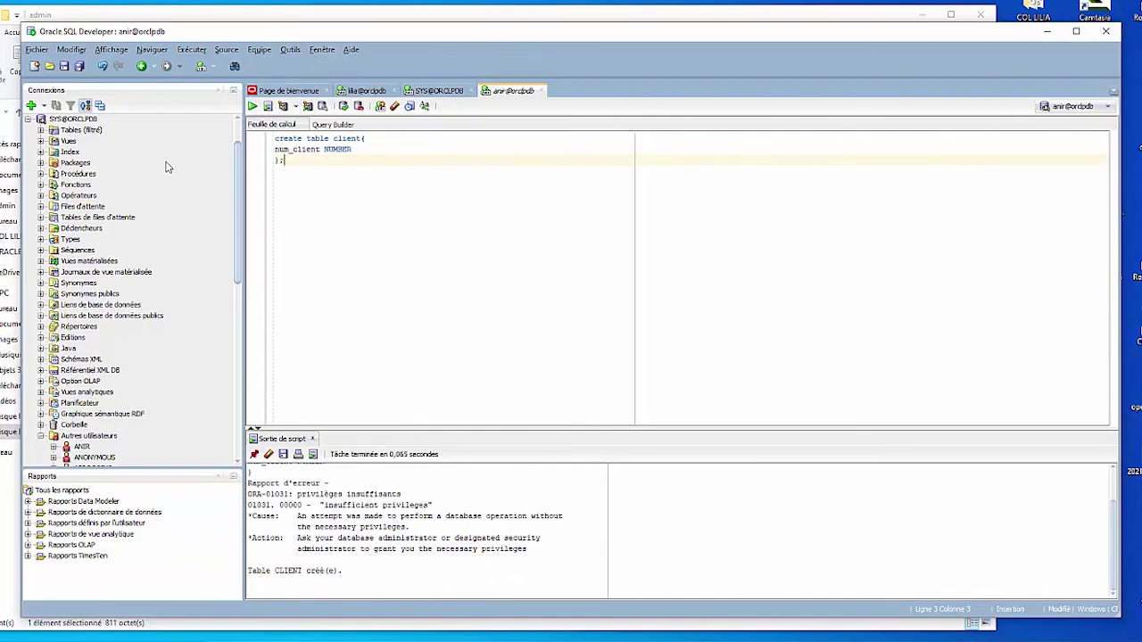
drag(239, 189, 239, 170)
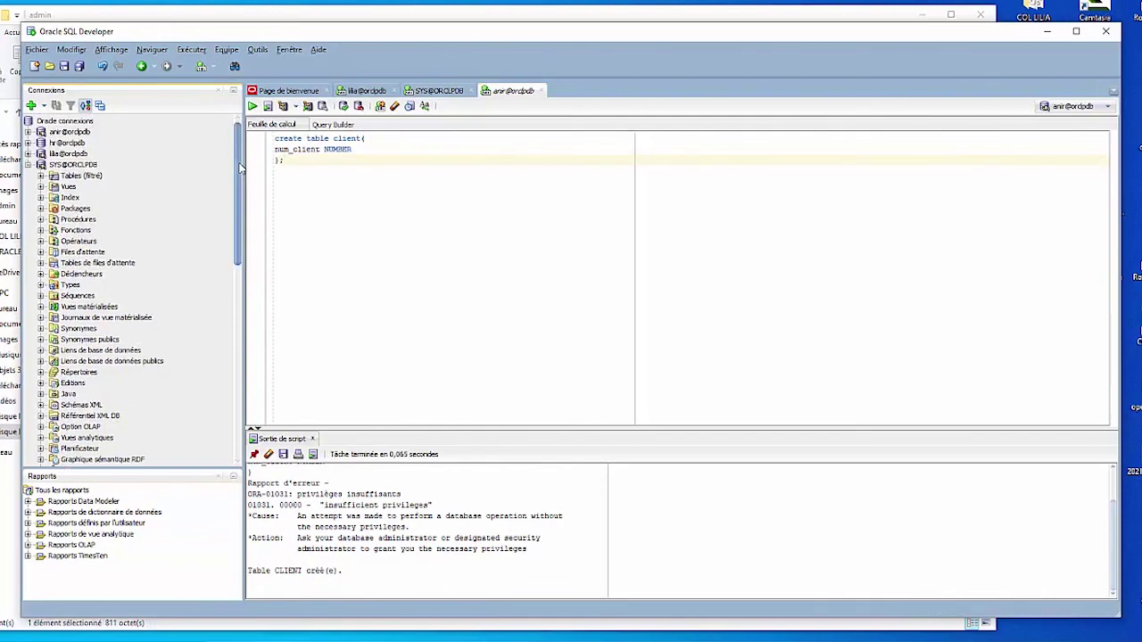
click(40, 176)
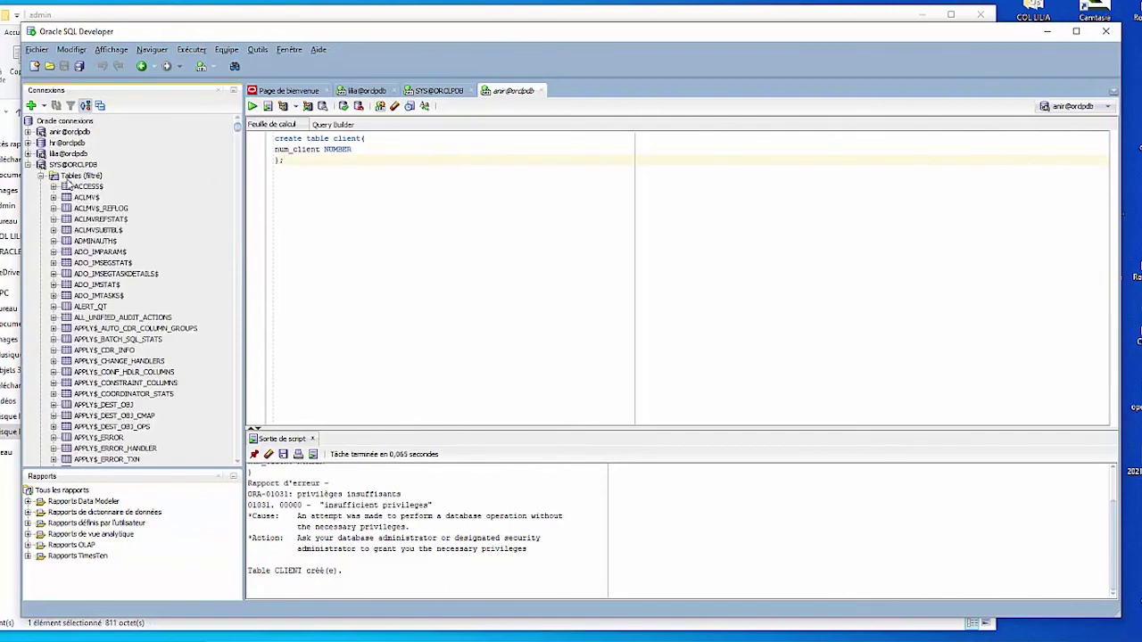
click(28, 166)
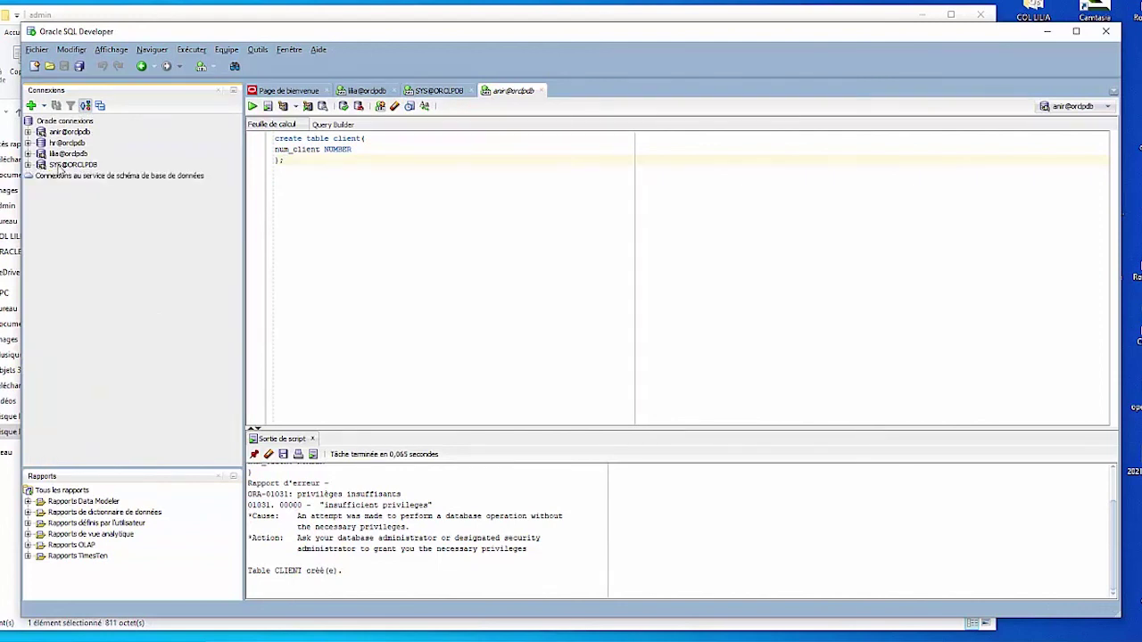